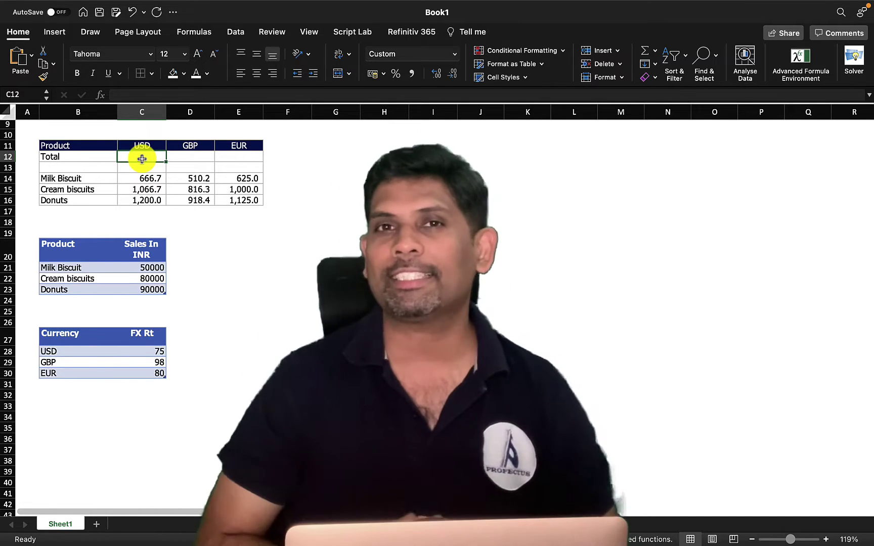
- Examine the XLOOKUP formula in C14, its source sales data, and the range it spills across
{"action": "left_click", "coordinate": [148, 269]}
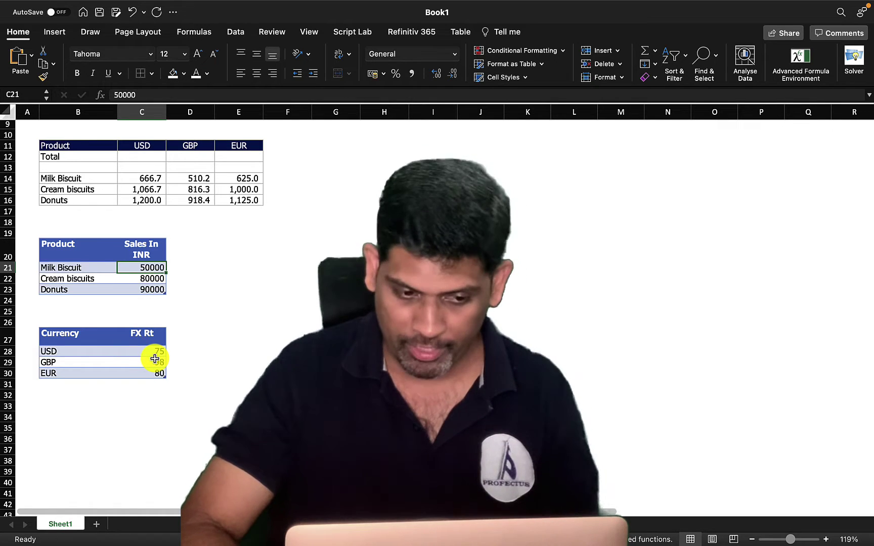
{"action": "left_click", "coordinate": [147, 179]}
{"action": "key", "text": "F2"}
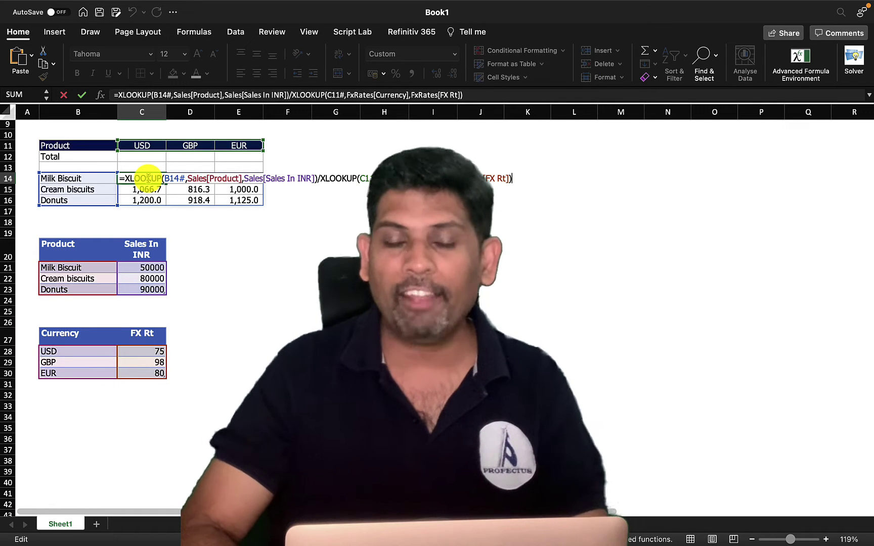
{"action": "key", "text": "Escape"}
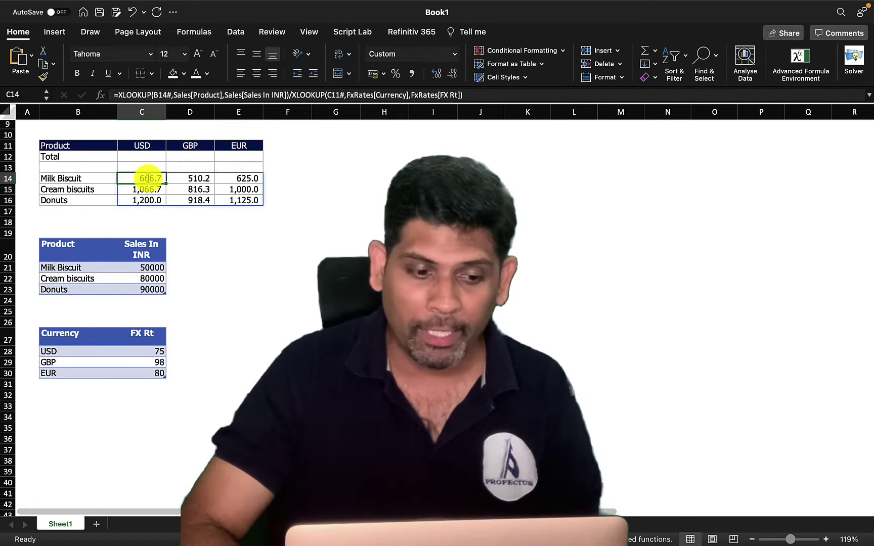
{"action": "key", "text": "shift+Down"}
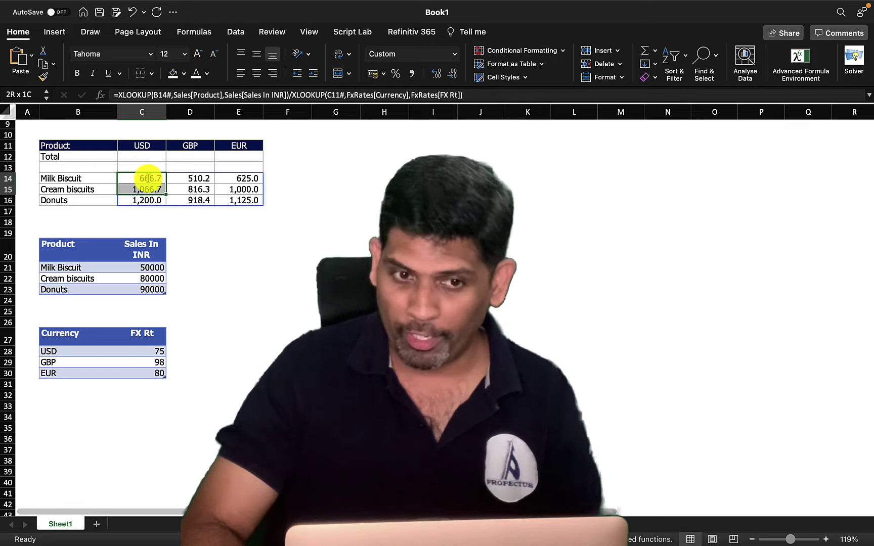
{"action": "key", "text": "shift+Right"}
{"action": "key", "text": "shift+Right"}
{"action": "key", "text": "shift+Down"}
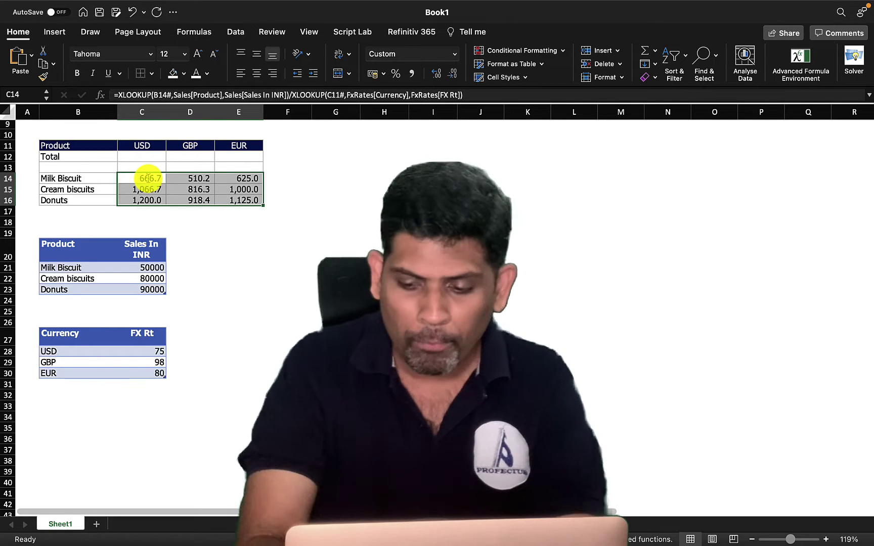
{"action": "left_click", "coordinate": [146, 168]}
{"action": "left_click", "coordinate": [148, 178]}
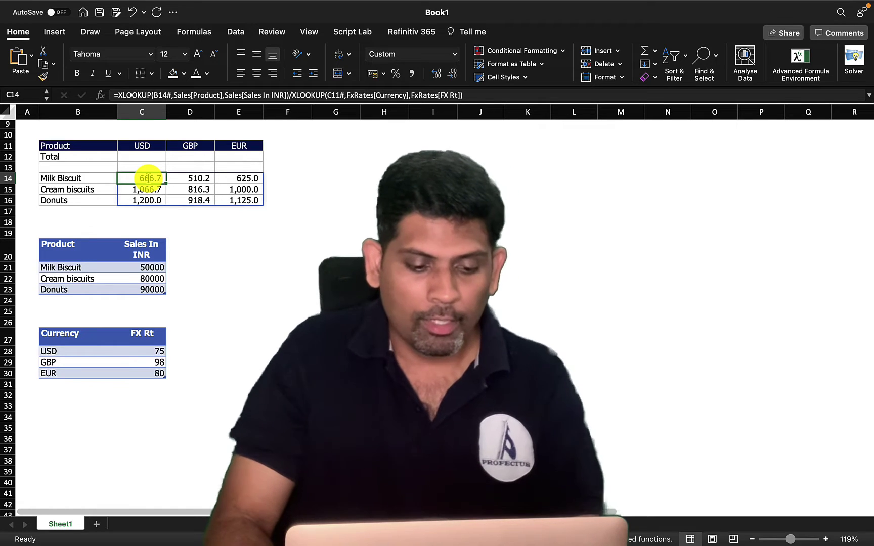
{"action": "double_click", "coordinate": [148, 178]}
{"action": "key", "text": "Escape"}
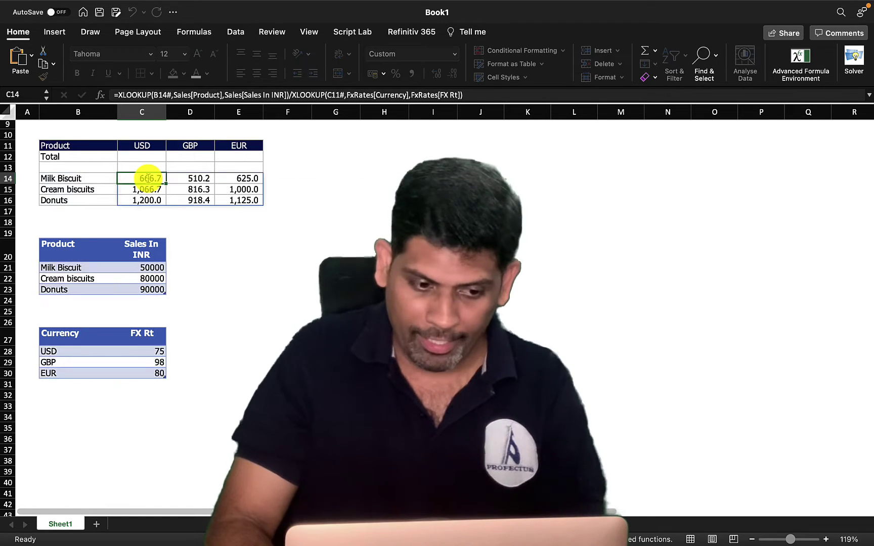
- Enter =SUM(C14#) in the USD total cell C12 to sum the spilled range
{"action": "key", "text": "Up"}
{"action": "key", "text": "Up"}
{"action": "type", "text": "="}
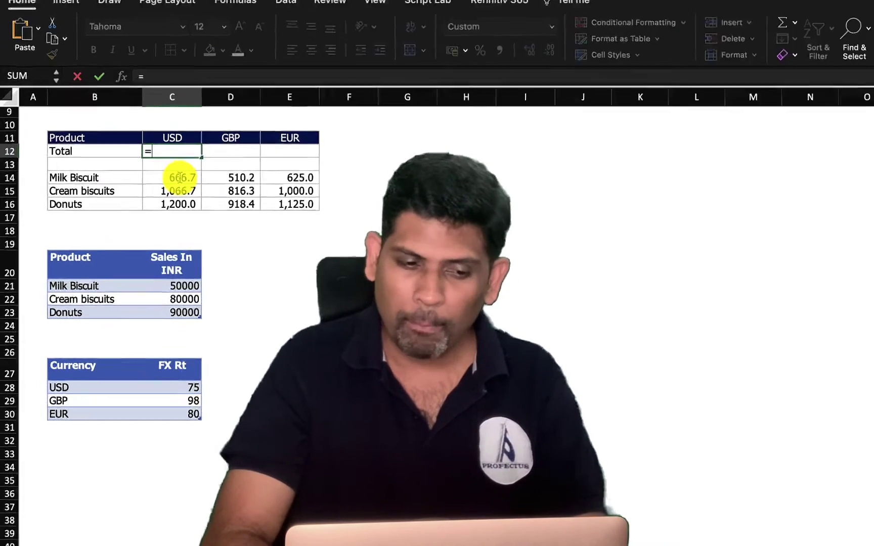
{"action": "type", "text": "su"}
{"action": "key", "text": "Tab"}
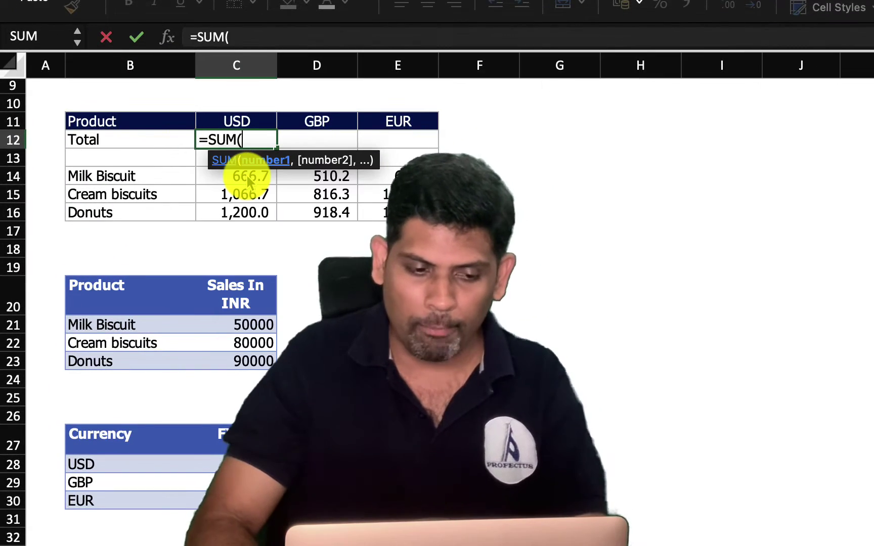
{"action": "left_click", "coordinate": [249, 184]}
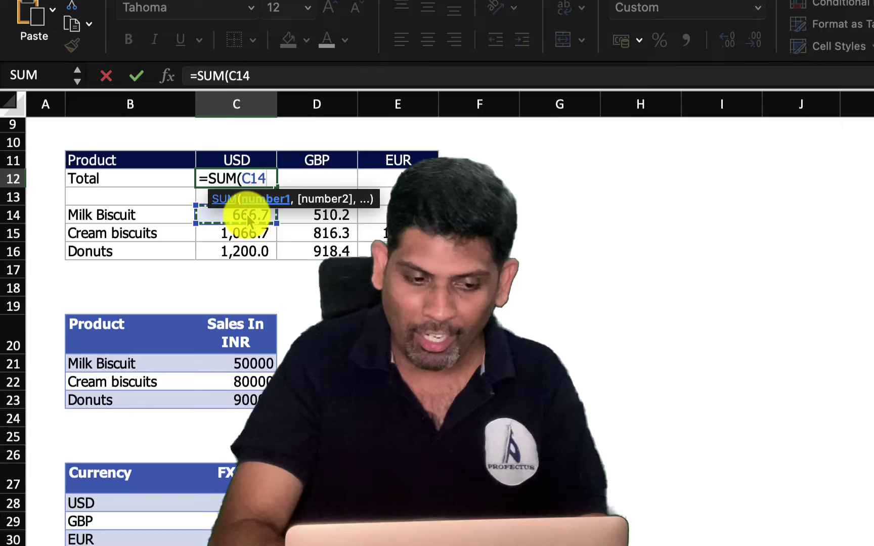
{"action": "type", "text": "#)"}
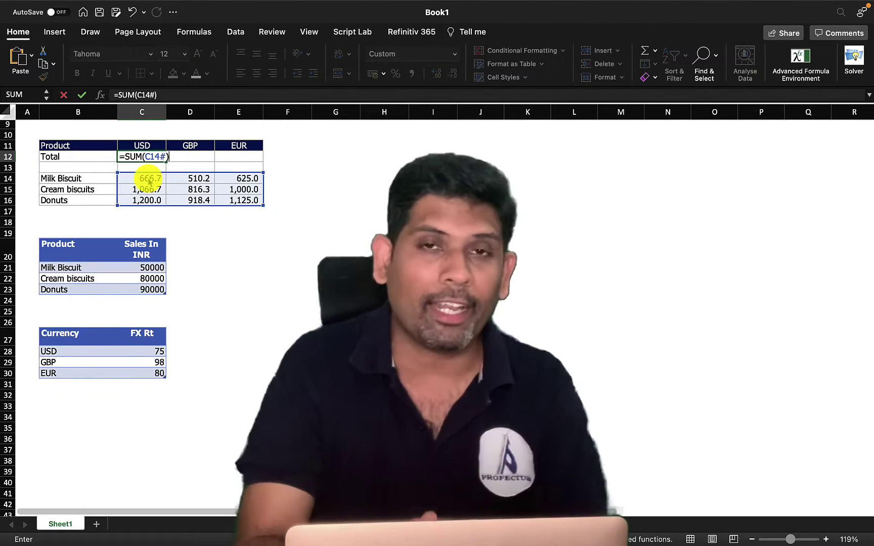
{"action": "key", "text": "Return"}
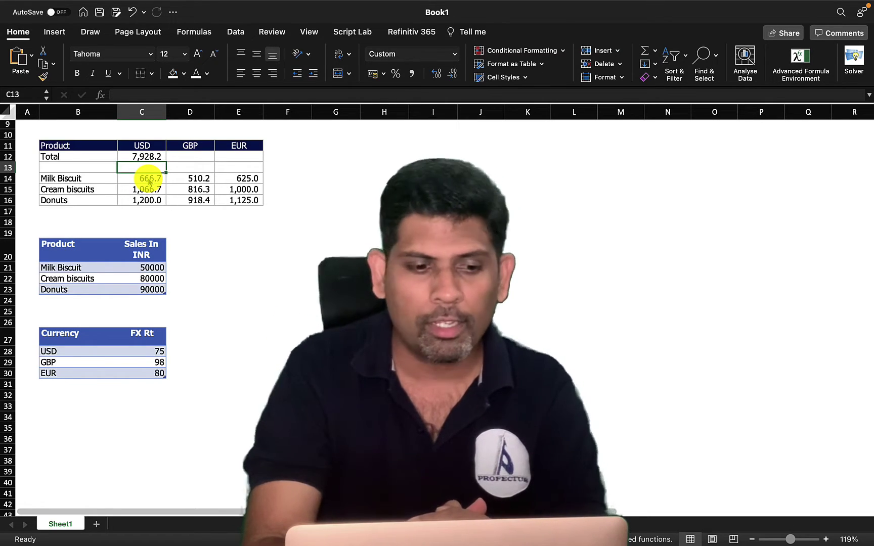
- Replace the formula in C12 with =SUM(C14:C16) to total only the USD column
{"action": "key", "text": "Up"}
{"action": "type", "text": "=su"}
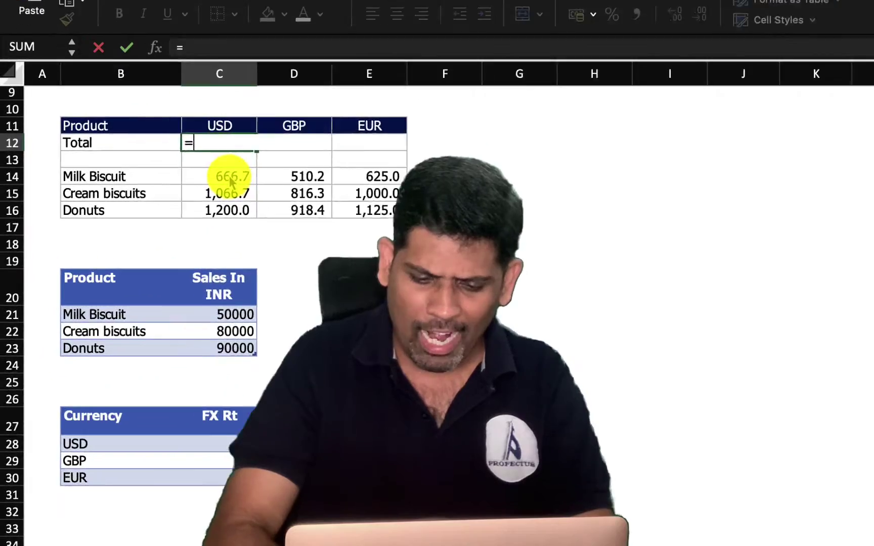
{"action": "double_click", "coordinate": [247, 180]}
{"action": "left_click", "coordinate": [247, 180]}
{"action": "key", "text": "shift+Down"}
{"action": "key", "text": "shift+Down"}
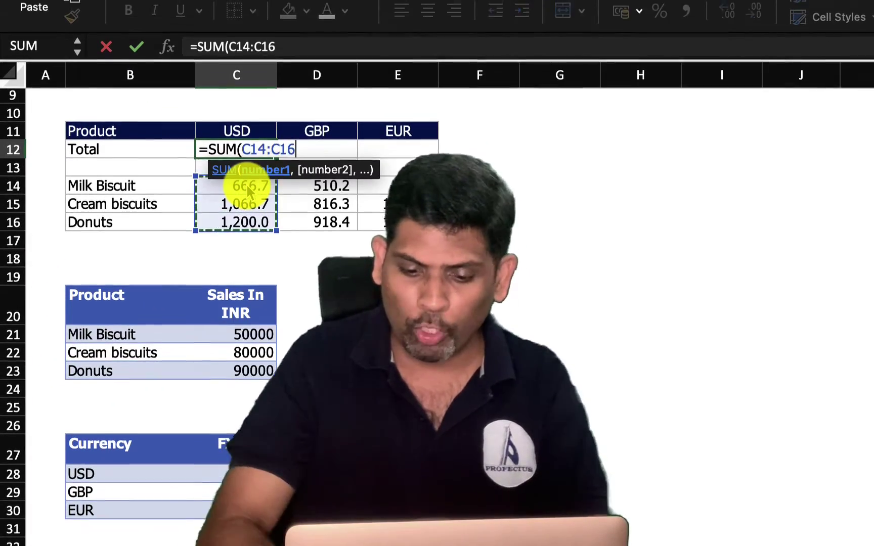
{"action": "type", "text": ")"}
{"action": "key", "text": "Return"}
- Copy the USD total formula in C12 across to the GBP and EUR totals in D12:E12
{"action": "key", "text": "Up"}
{"action": "key", "text": "ctrl+c"}
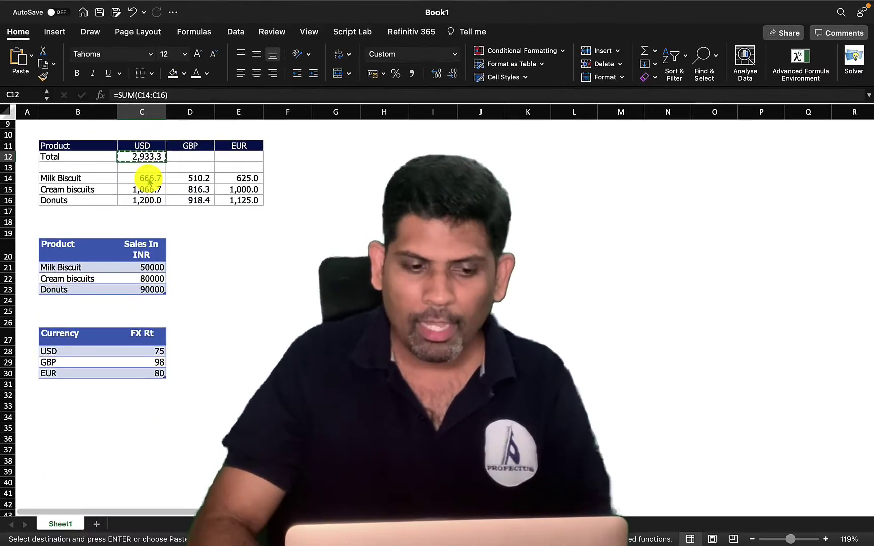
{"action": "key", "text": "shift+Right"}
{"action": "key", "text": "shift+Right"}
{"action": "key", "text": "Return"}
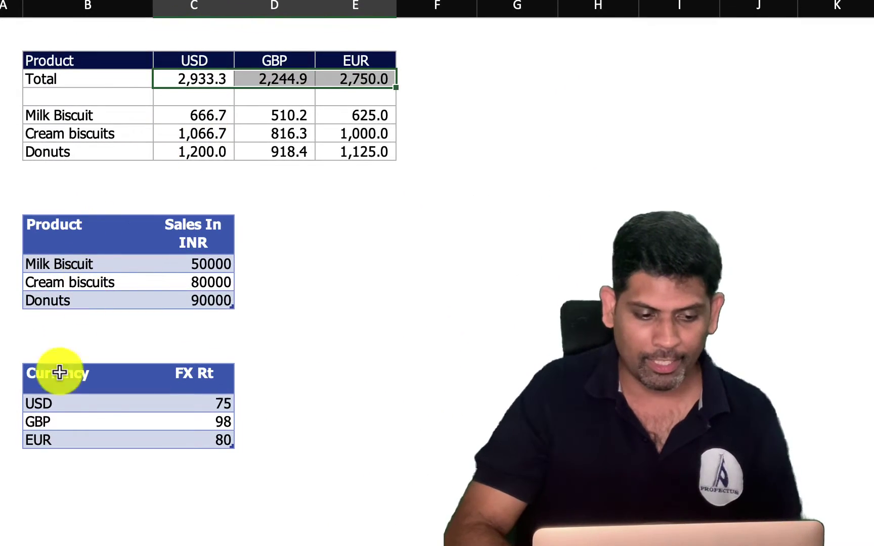
- Add a new currency SGD with an FX rate of 50 directly below EUR in the currency table
{"action": "left_click", "coordinate": [56, 456]}
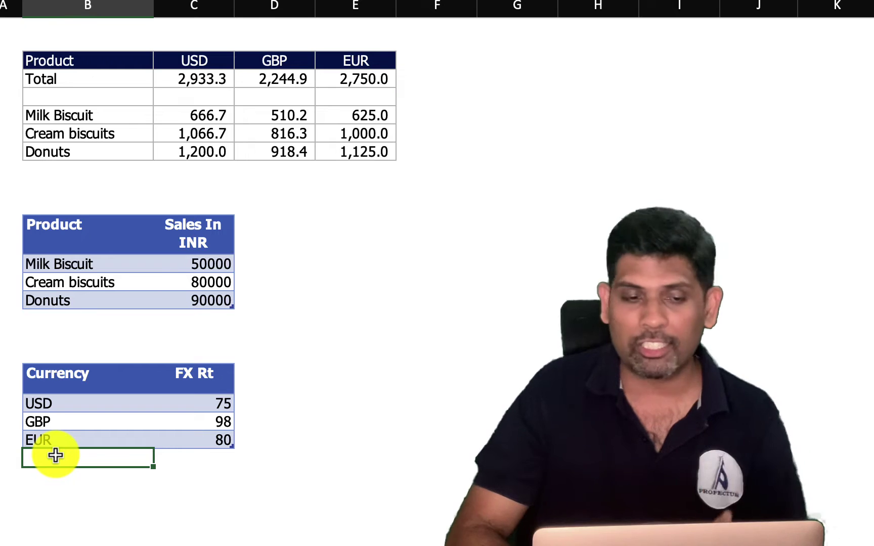
{"action": "type", "text": "SGD"}
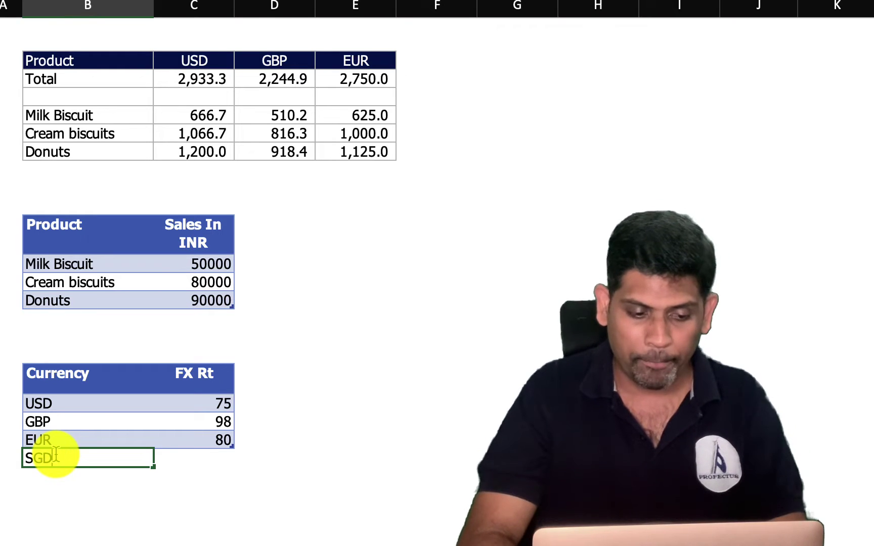
{"action": "key", "text": "Tab"}
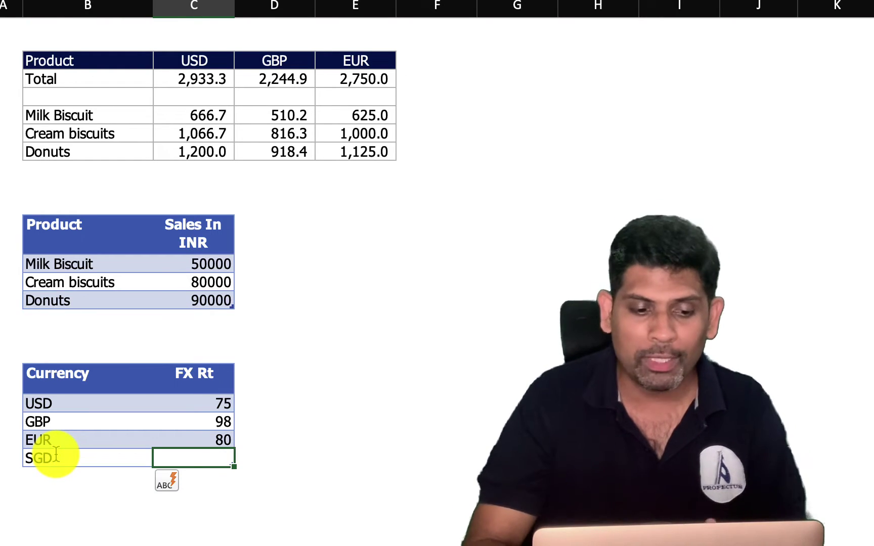
{"action": "type", "text": "50"}
{"action": "left_click", "coordinate": [212, 480]}
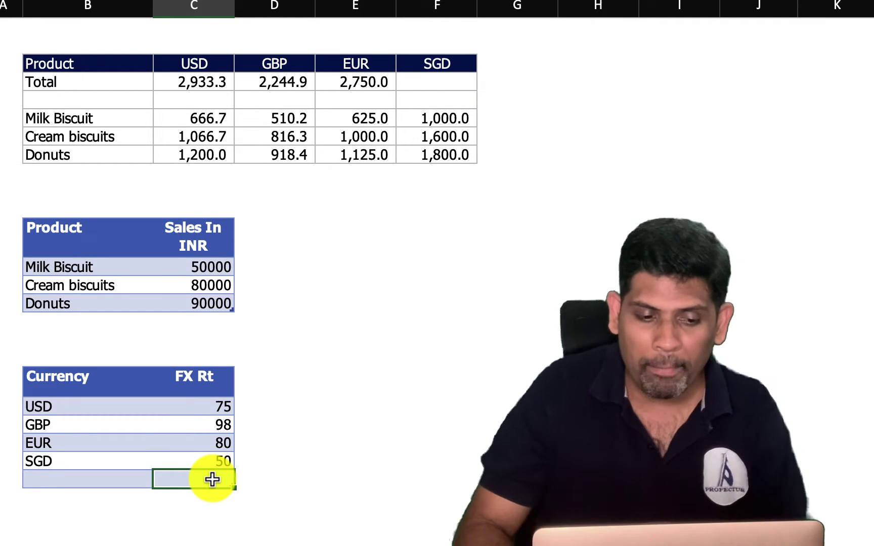
{"action": "key", "text": "Up"}
{"action": "key", "text": "Up"}
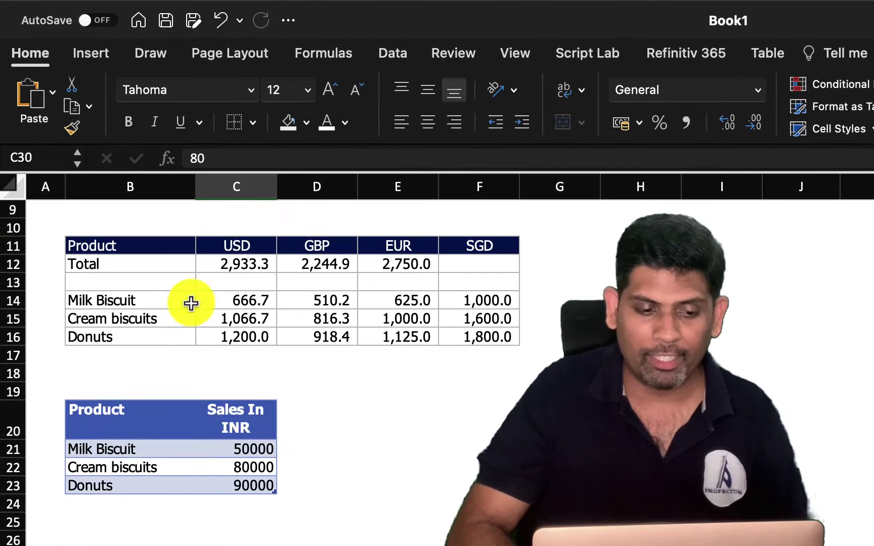
- Copy the EUR total formula from E12 into F12 under the SGD column
{"action": "left_click", "coordinate": [192, 83]}
{"action": "left_click_drag", "start_coordinate": [234, 264], "coordinate": [403, 262]}
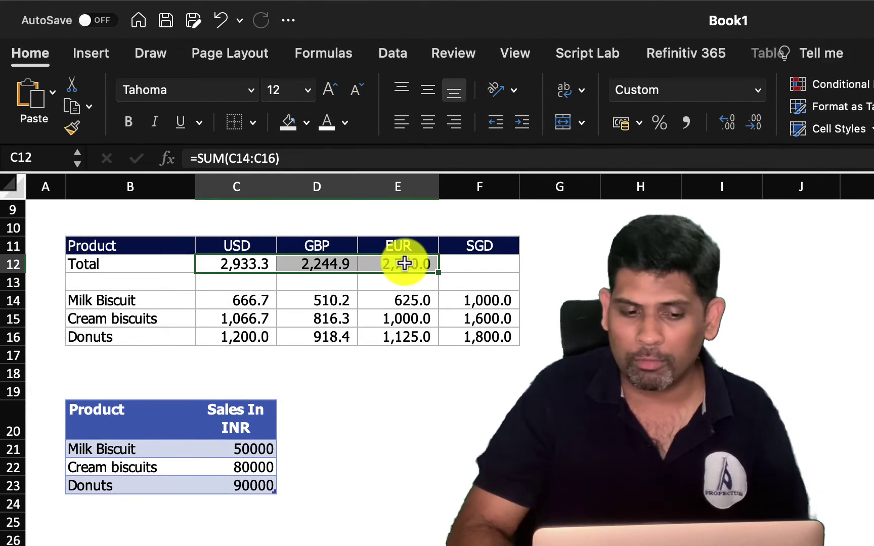
{"action": "left_click", "coordinate": [420, 261]}
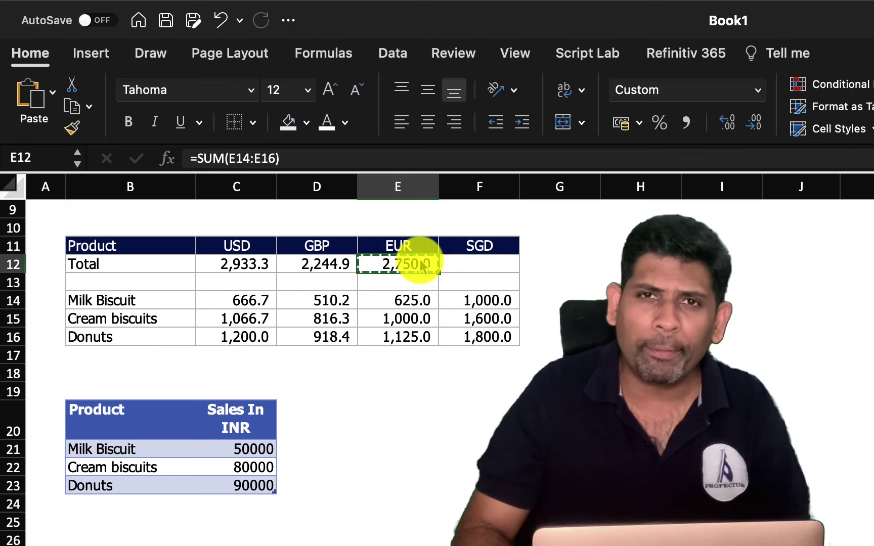
{"action": "key", "text": "Right"}
{"action": "key", "text": "super+v"}
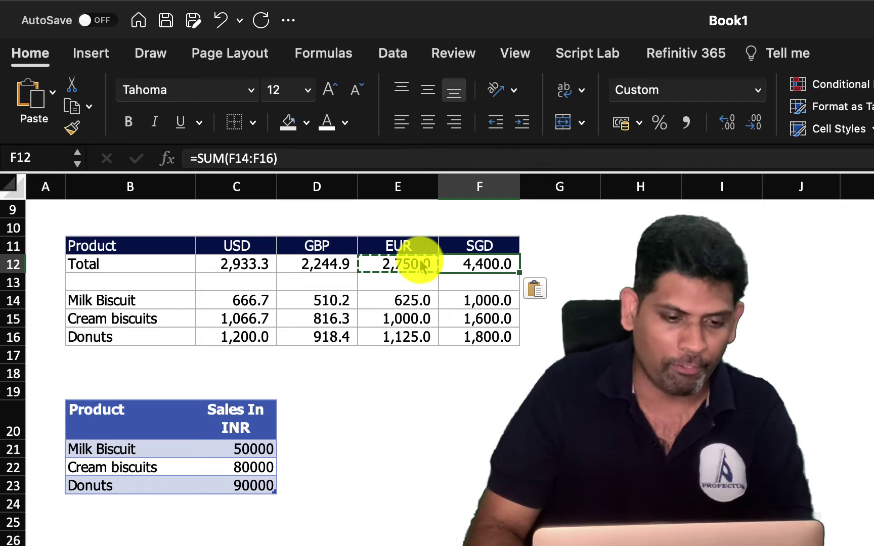
- Clear the total formulas from C12:F12
{"action": "key", "text": "shift+Left"}
{"action": "key", "text": "shift+Left"}
{"action": "key", "text": "shift+Left"}
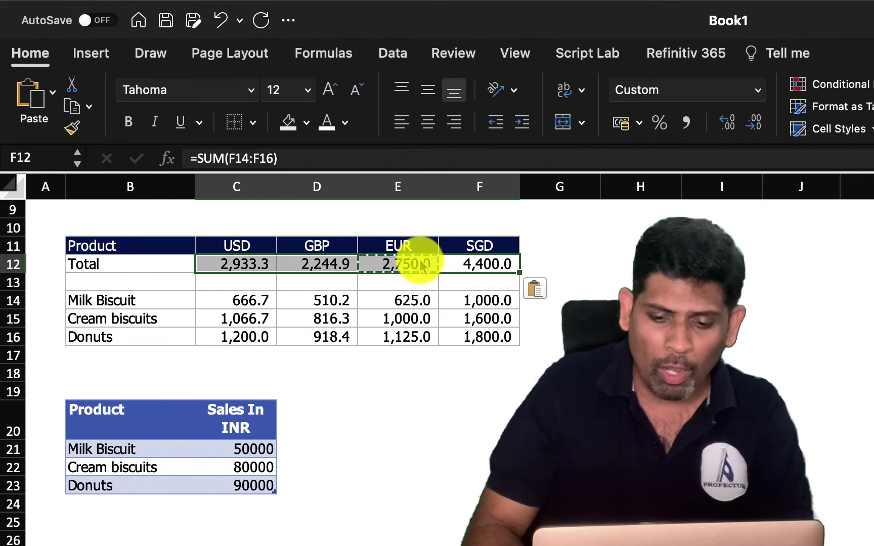
{"action": "key", "text": "Delete"}
- Begin a BYCOL formula in C12 with the spilled range C14# as its array argument
{"action": "key", "text": "Left"}
{"action": "key", "text": "Left"}
{"action": "key", "text": "Left"}
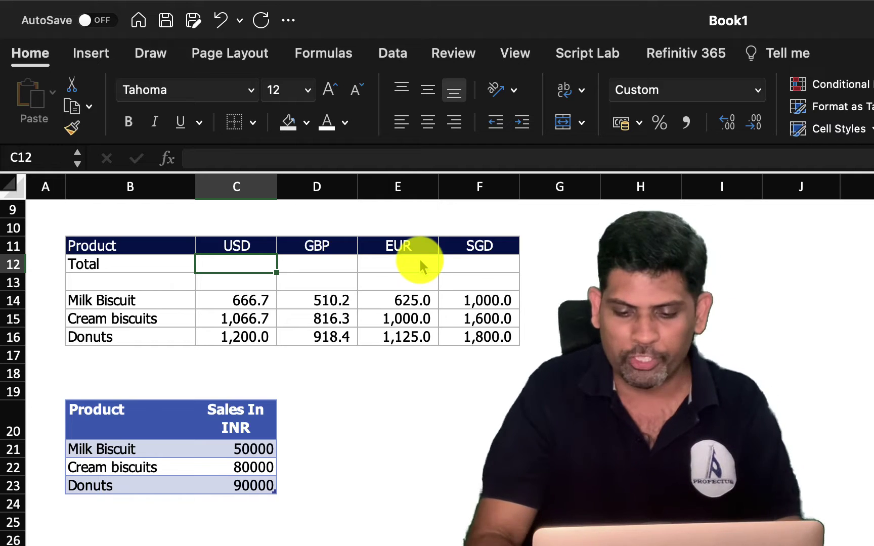
{"action": "type", "text": "=Byc"}
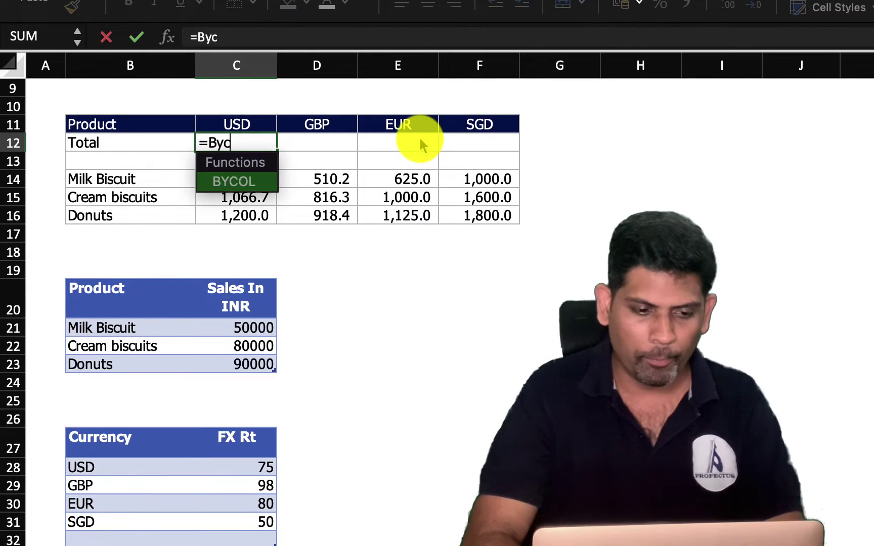
{"action": "type", "text": "ol"}
{"action": "key", "text": "Tab"}
{"action": "key", "text": "Down"}
{"action": "key", "text": "Down"}
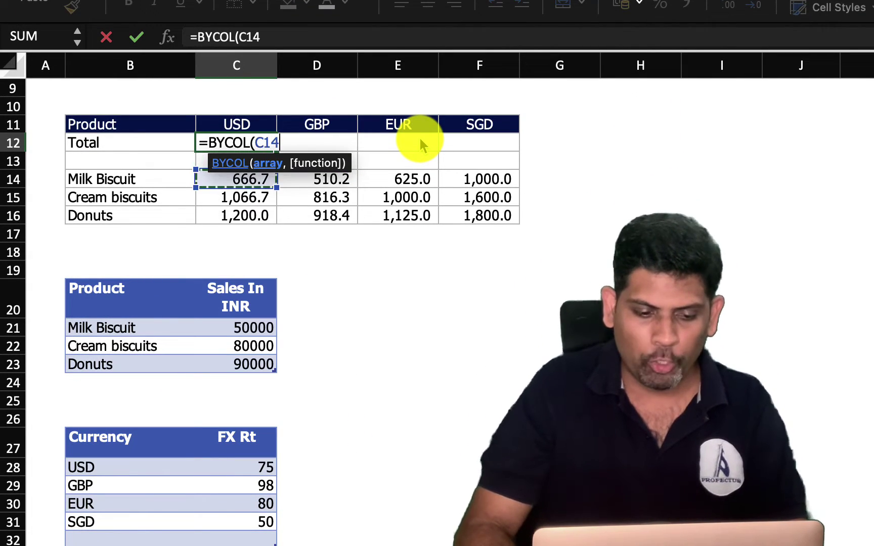
{"action": "type", "text": "#"}
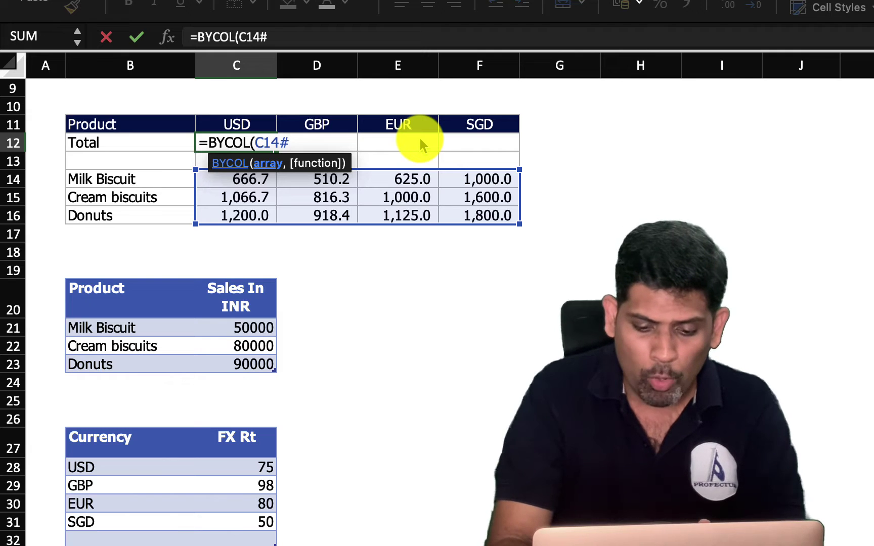
{"action": "type", "text": ","}
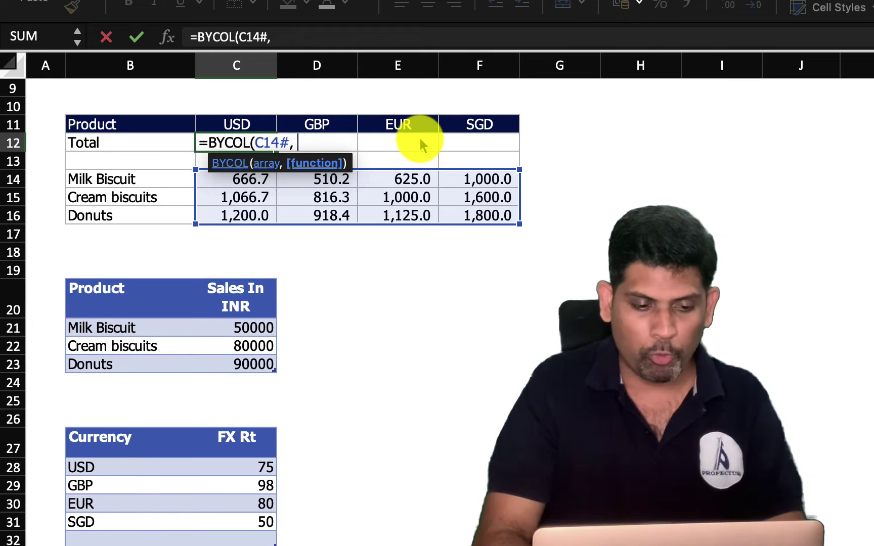
- Complete the BYCOL formula in C12 with LAMBDA(a, SUM(a)) as its function argument and enter it
{"action": "type", "text": "Lam"}
{"action": "key", "text": "Tab"}
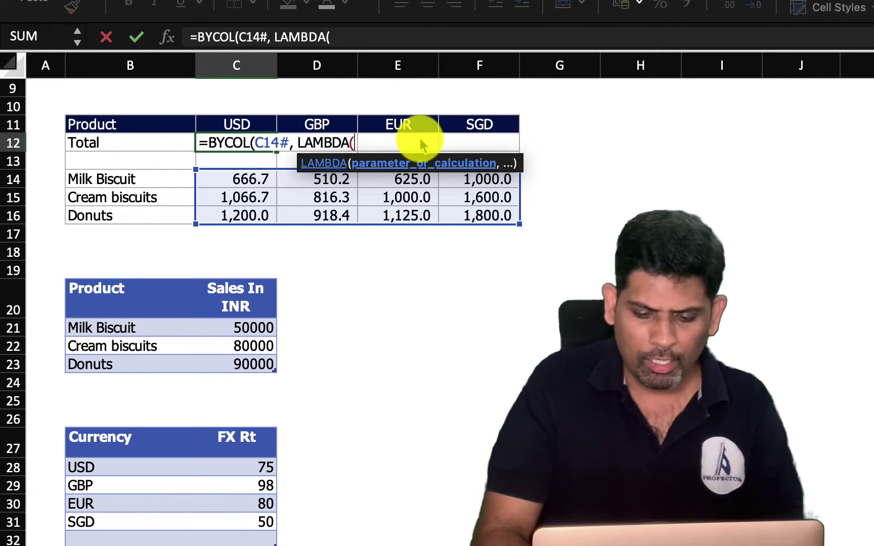
{"action": "type", "text": "a"}
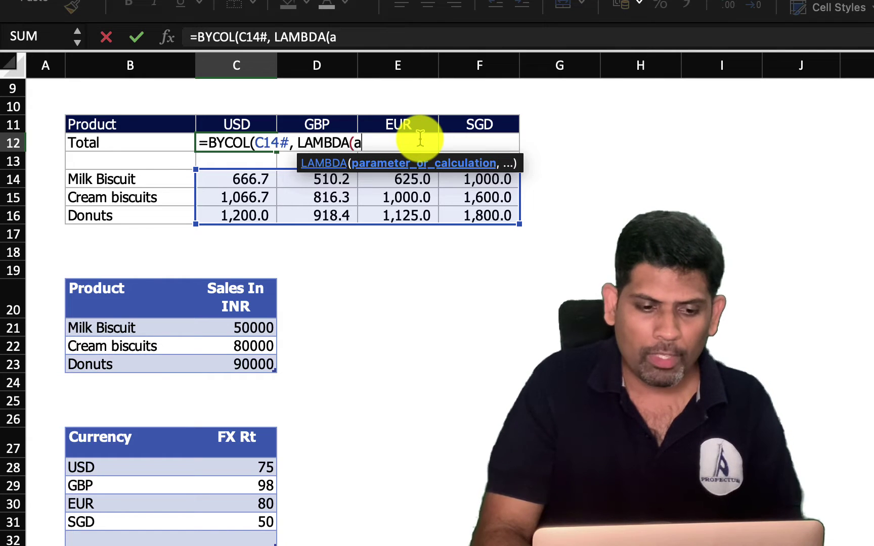
{"action": "type", "text": ","}
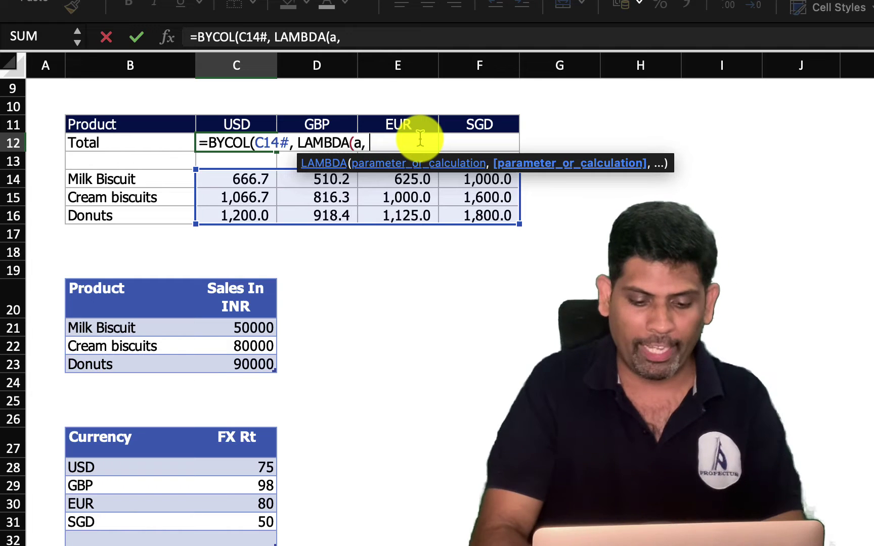
{"action": "type", "text": "sum"}
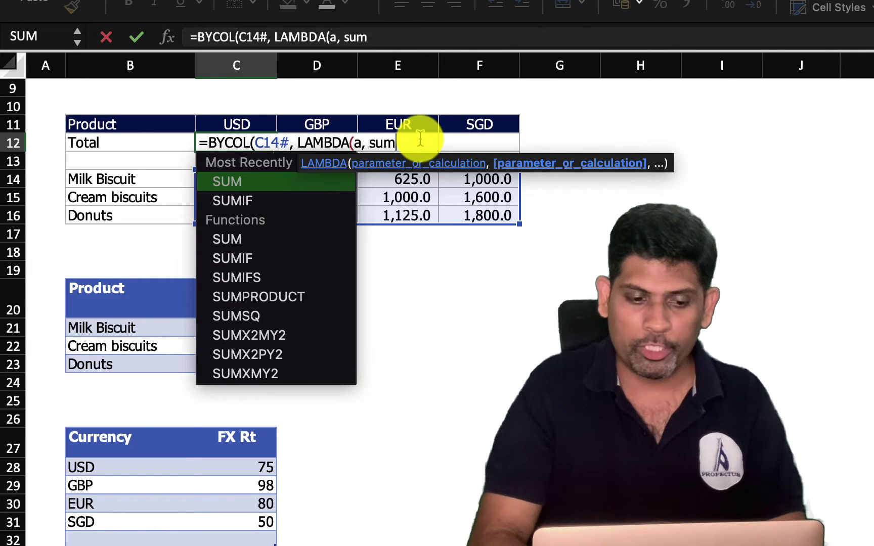
{"action": "key", "text": "Tab"}
{"action": "type", "text": "a"}
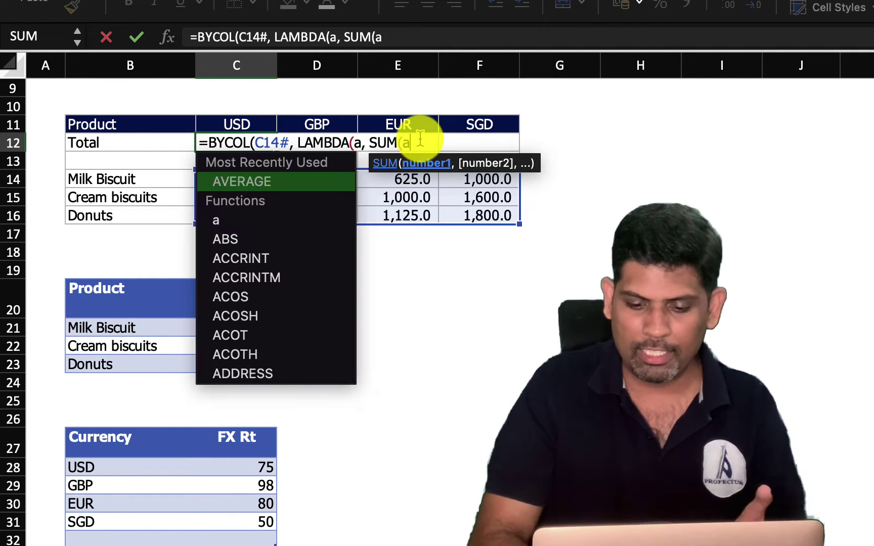
{"action": "type", "text": "))"}
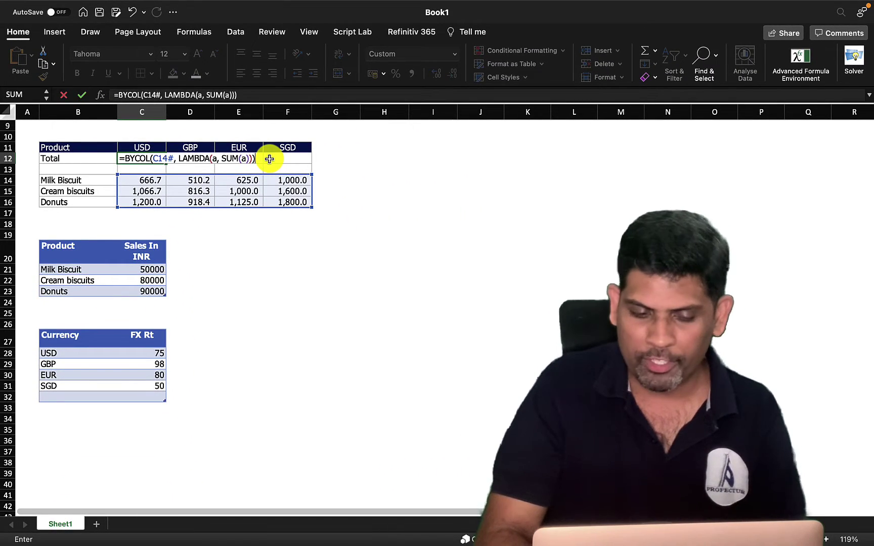
{"action": "key", "text": "Return"}
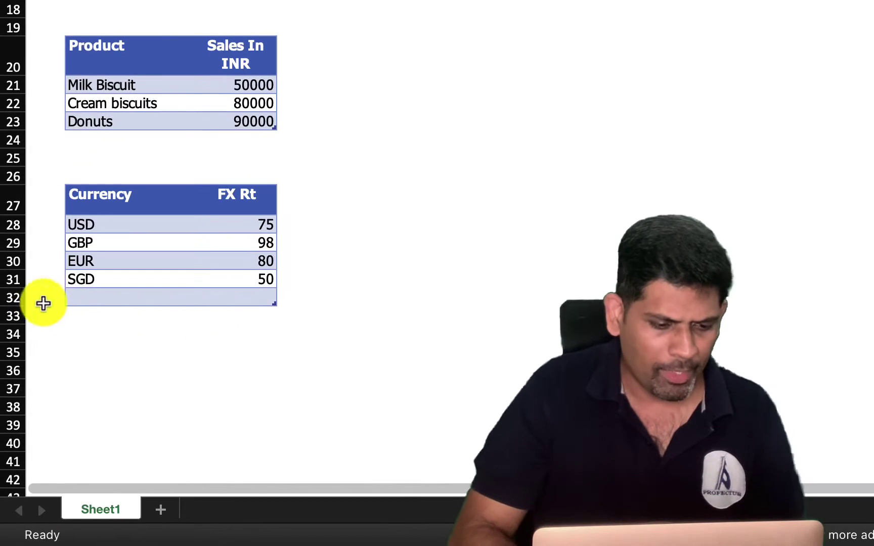
- Add currency AED with an FX rate of 20 below SGD, and shrink the currency table so it ends at the SGD row
{"action": "left_click", "coordinate": [45, 400]}
{"action": "left_click", "coordinate": [76, 302]}
{"action": "left_click", "coordinate": [76, 302]}
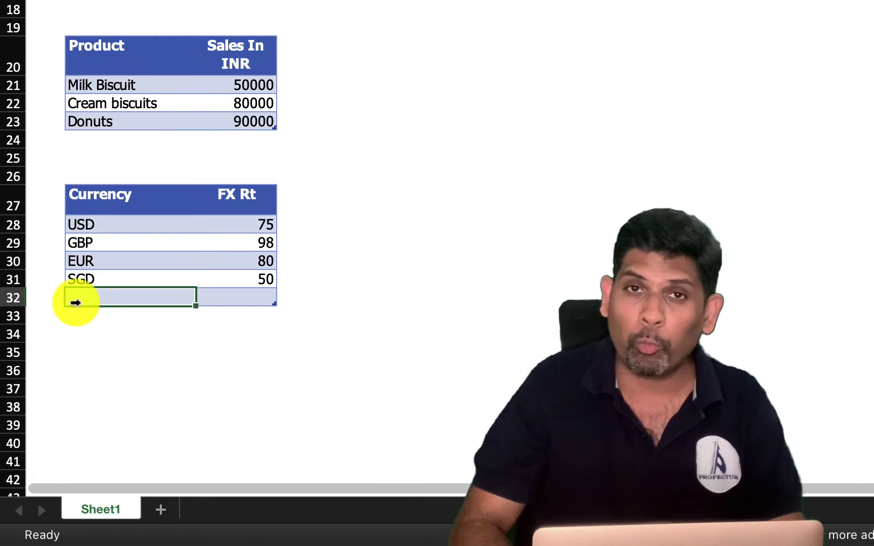
{"action": "type", "text": "AED"}
{"action": "key", "text": "Tab"}
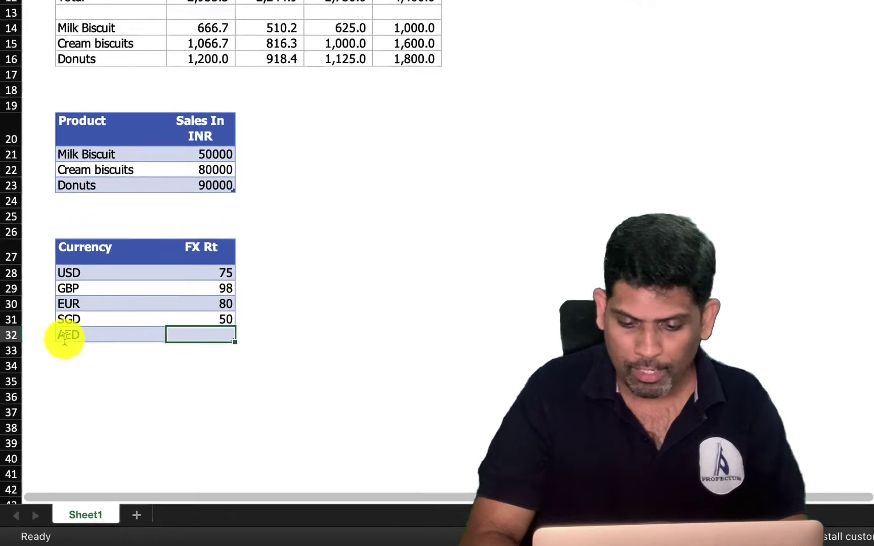
{"action": "type", "text": "20"}
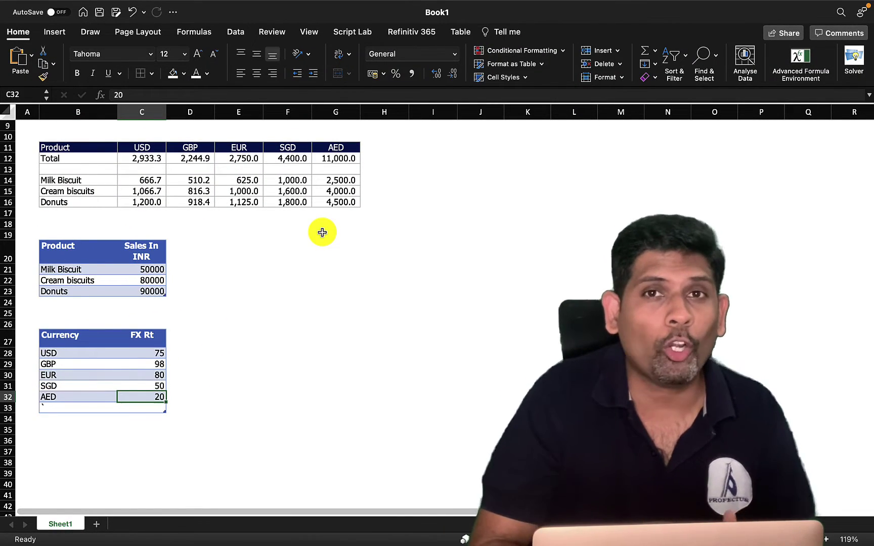
{"action": "left_click_drag", "start_coordinate": [164, 411], "coordinate": [164, 390]}
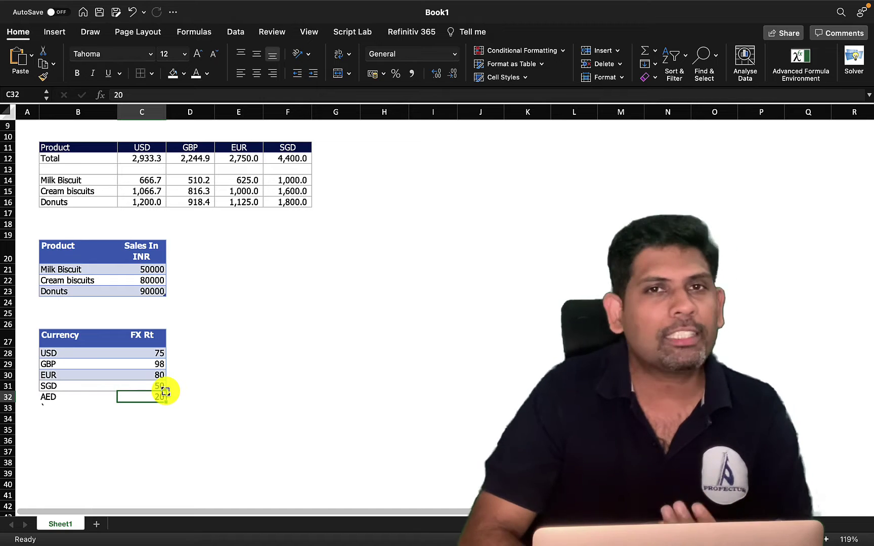
- Begin a BYROW formula in C3, the first Total cell of the upper table, with the spilled range D3# as its array
{"action": "scroll", "coordinate": [165, 391], "scroll_direction": "up", "scroll_amount": 4}
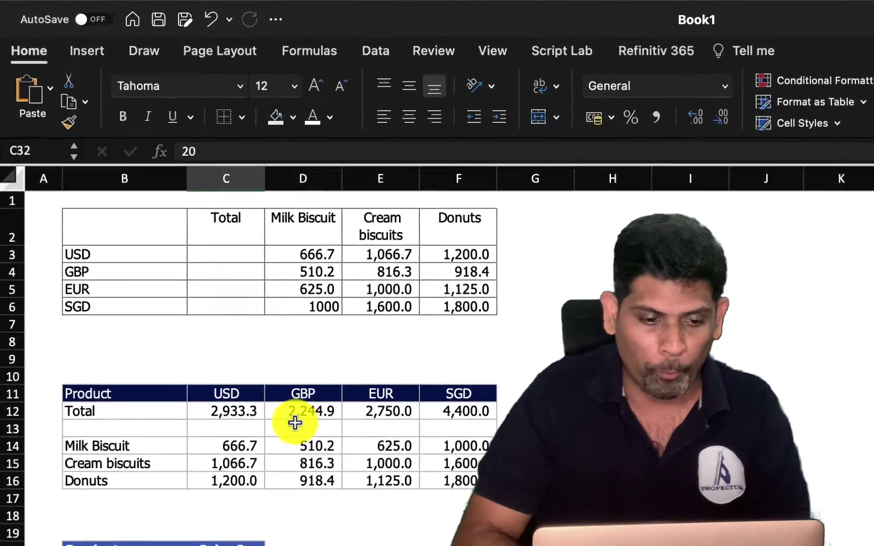
{"action": "left_click", "coordinate": [146, 159]}
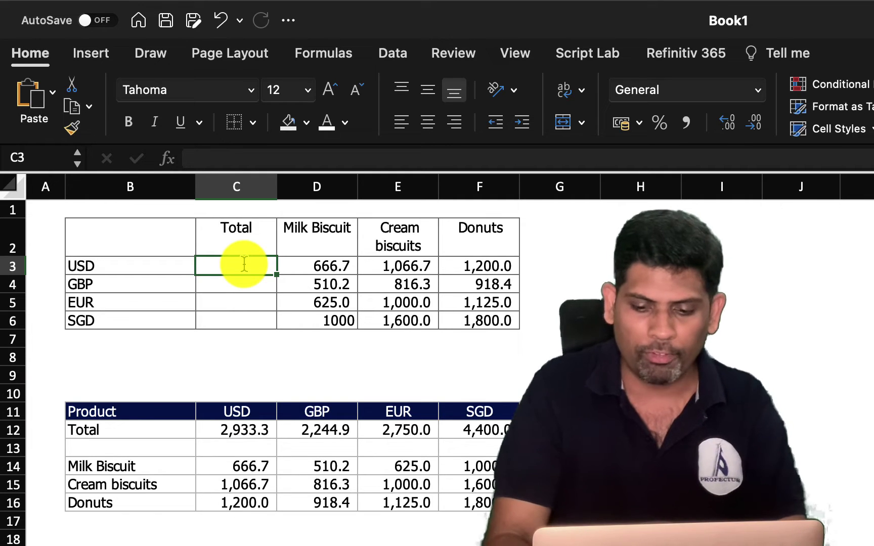
{"action": "type", "text": "="}
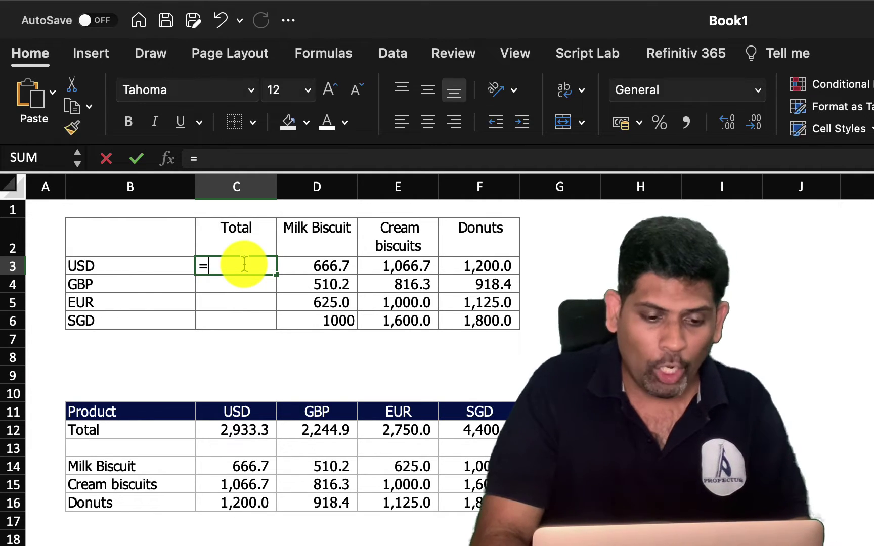
{"action": "type", "text": "Byro"}
{"action": "key", "text": "Tab"}
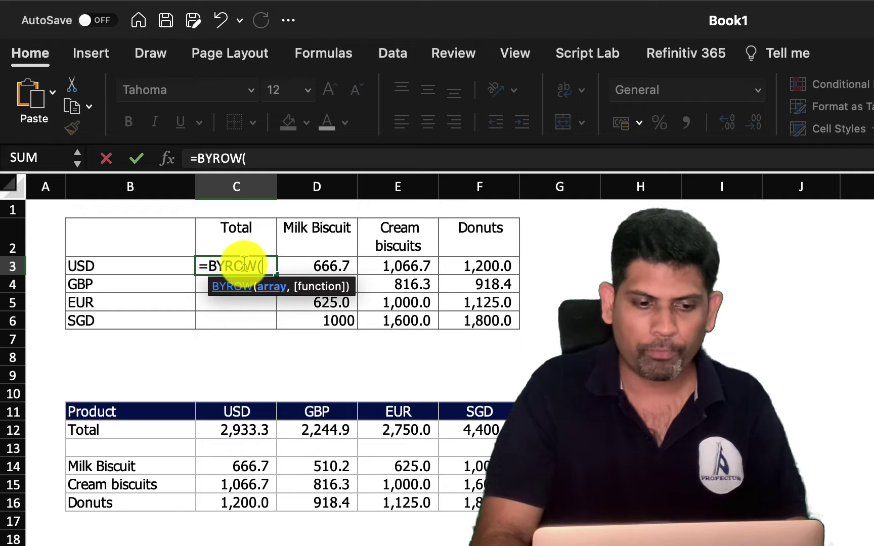
{"action": "type", "text": "D3#"}
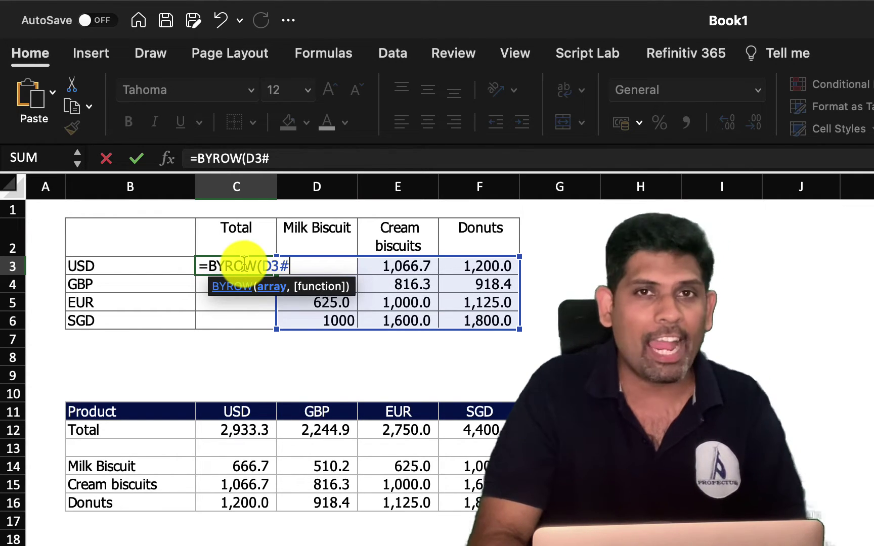
{"action": "type", "text": ", "}
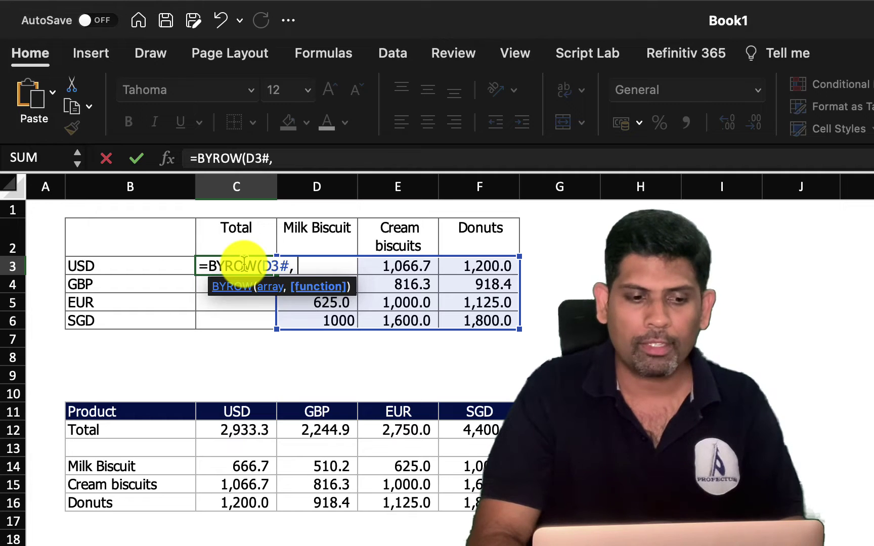
- Complete the BYROW formula in C3 with LAMBDA(a, SUM(a)) as its function argument and enter it
{"action": "type", "text": "Lam"}
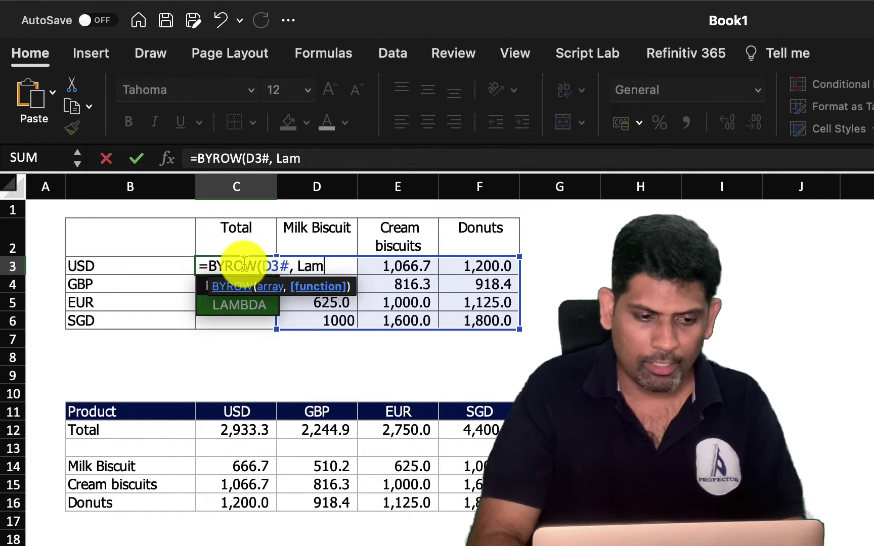
{"action": "key", "text": "Tab"}
{"action": "type", "text": "a, sum"}
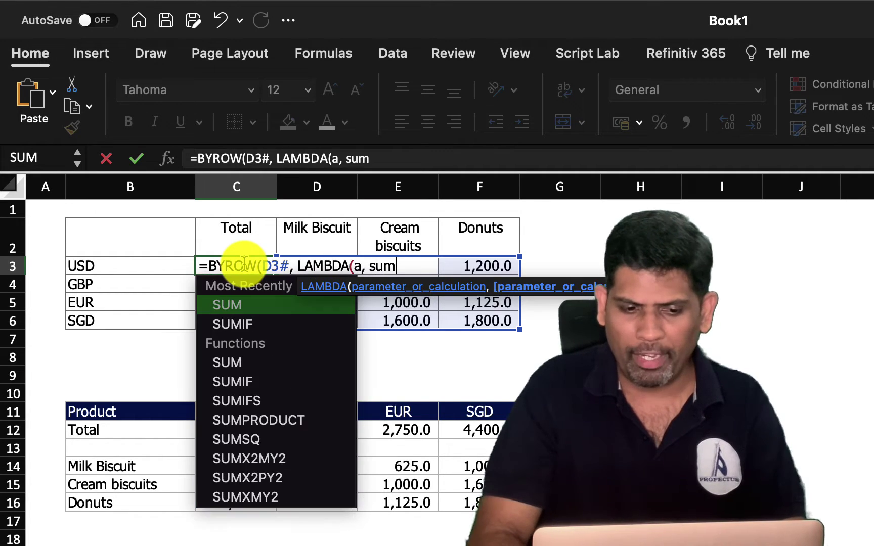
{"action": "type", "text": "(a))"}
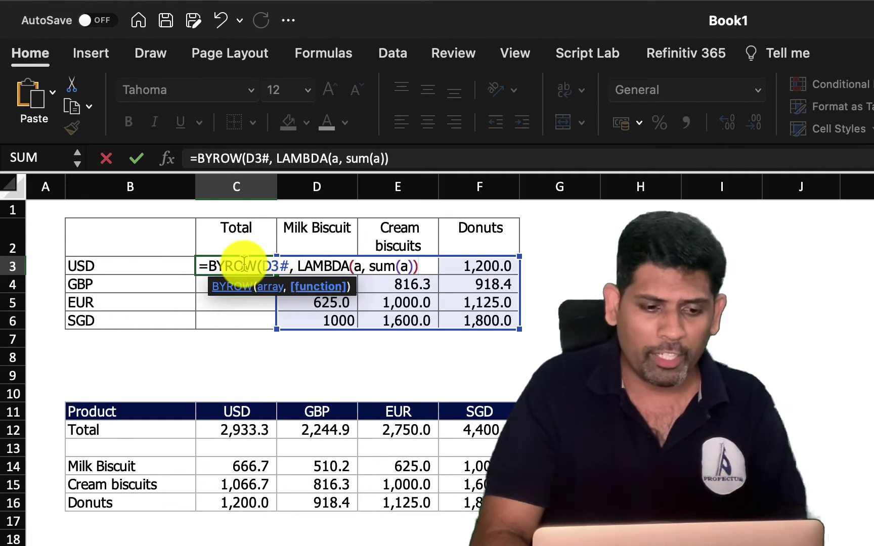
{"action": "type", "text": ")"}
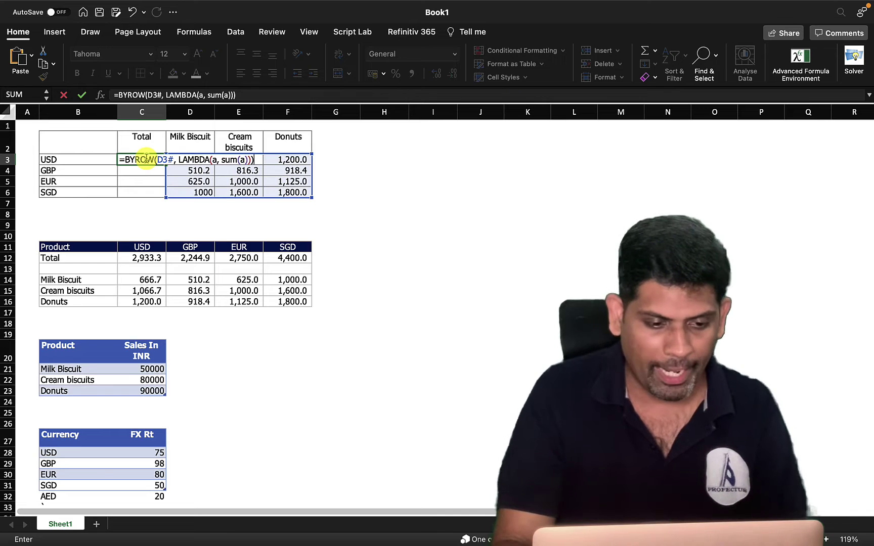
{"action": "key", "text": "Return"}
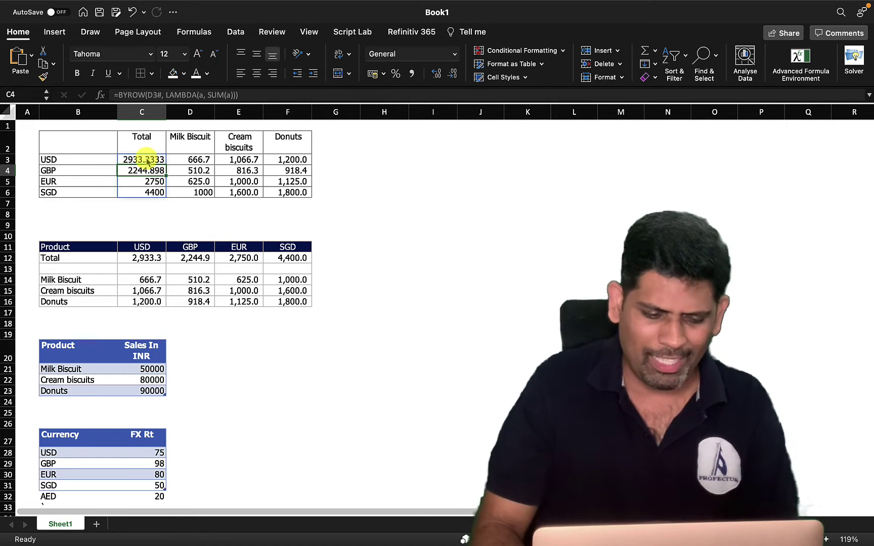
- Examine the BYROW formula in C3 and the range it references
{"action": "left_click", "coordinate": [147, 159]}
{"action": "double_click", "coordinate": [146, 159]}
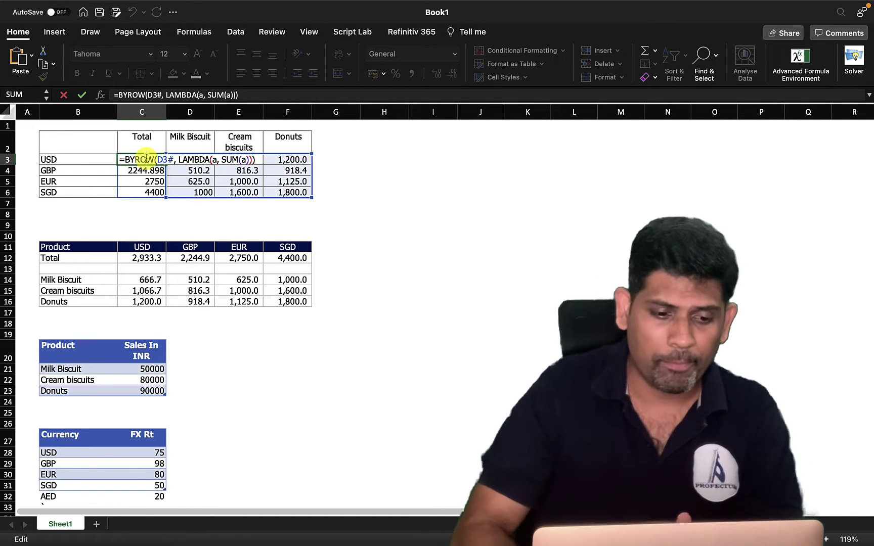
{"action": "scroll", "coordinate": [222, 299], "scroll_direction": "down", "scroll_amount": 5}
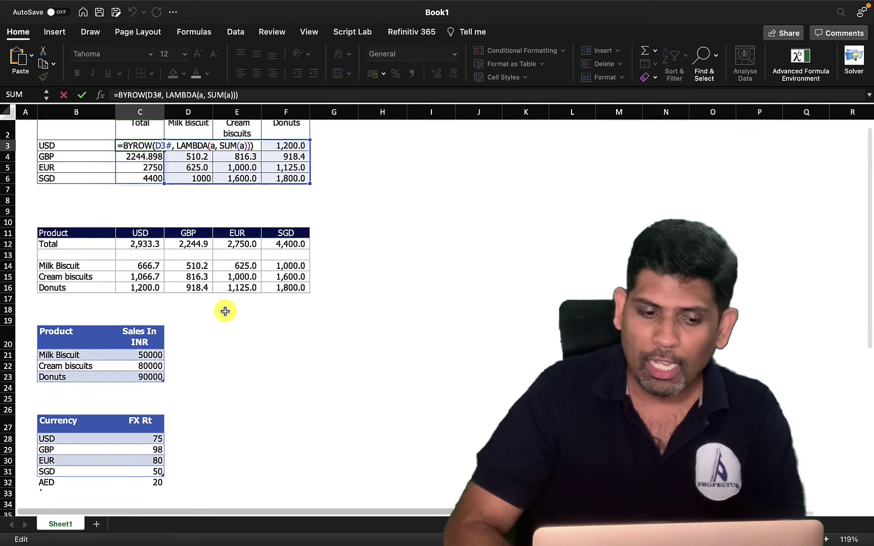
{"action": "left_click", "coordinate": [258, 188]}
- Begin a LAMBDA formula in the empty cell E21 with Rng as its parameter
{"action": "left_click", "coordinate": [426, 222]}
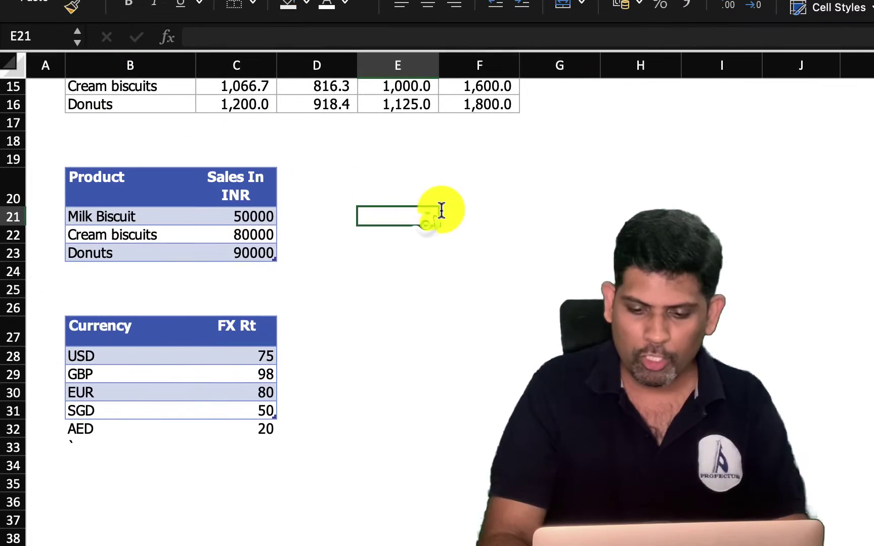
{"action": "type", "text": "=Lam"}
{"action": "key", "text": "Tab"}
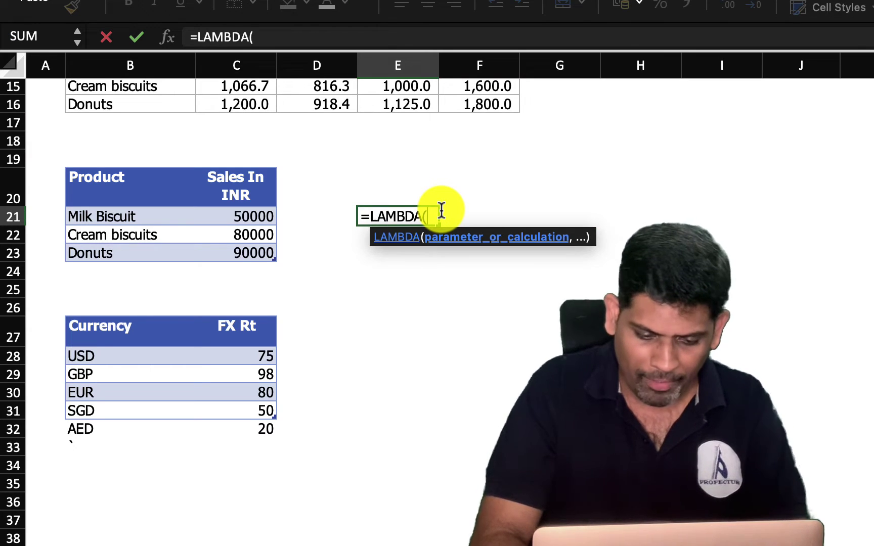
{"action": "type", "text": "Rng,"}
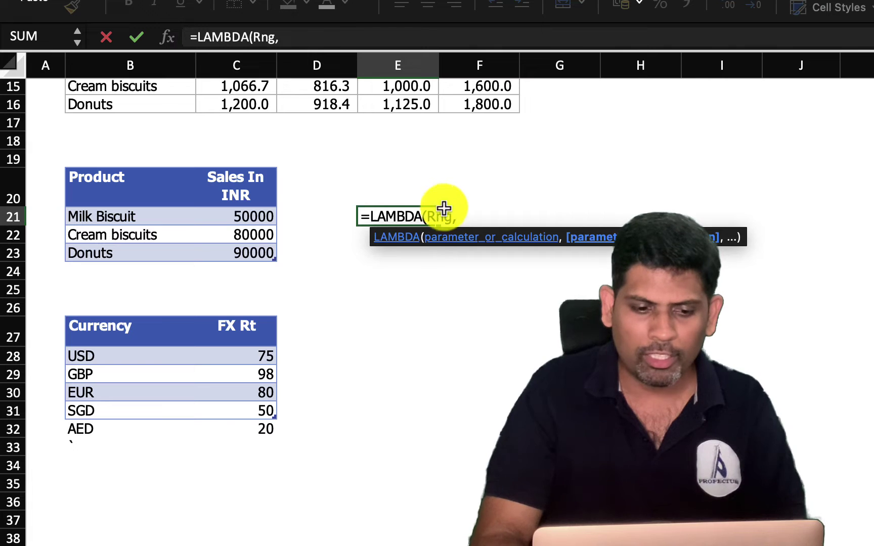
{"action": "left_click", "coordinate": [498, 199]}
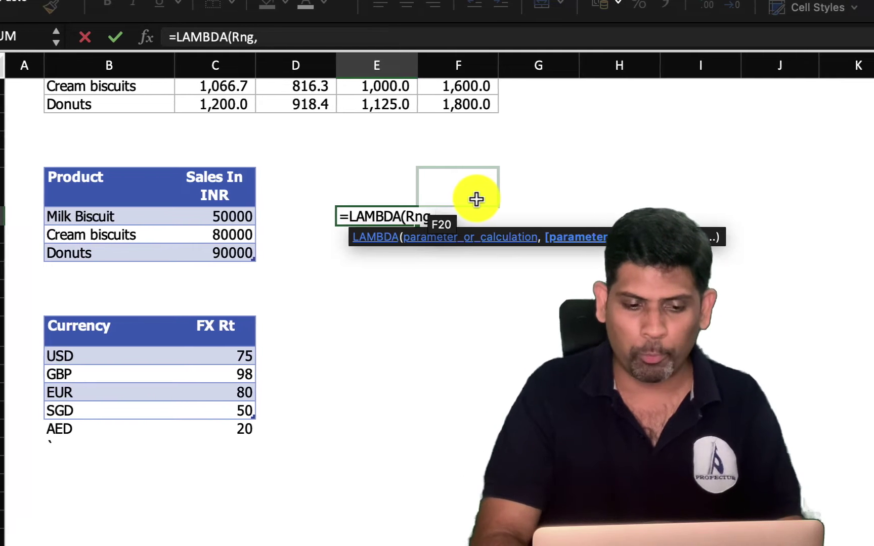
- Add BYROW(Rng,LAMBDA(a, sum(a))) as the calculation of the LAMBDA formula in E21
{"action": "type", "text": "Byr"}
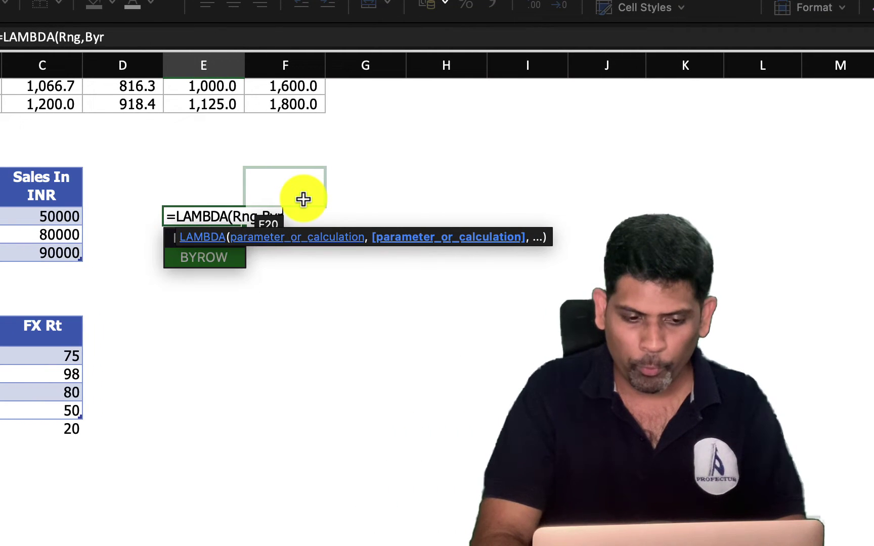
{"action": "key", "text": "Tab"}
{"action": "type", "text": "Rng,"}
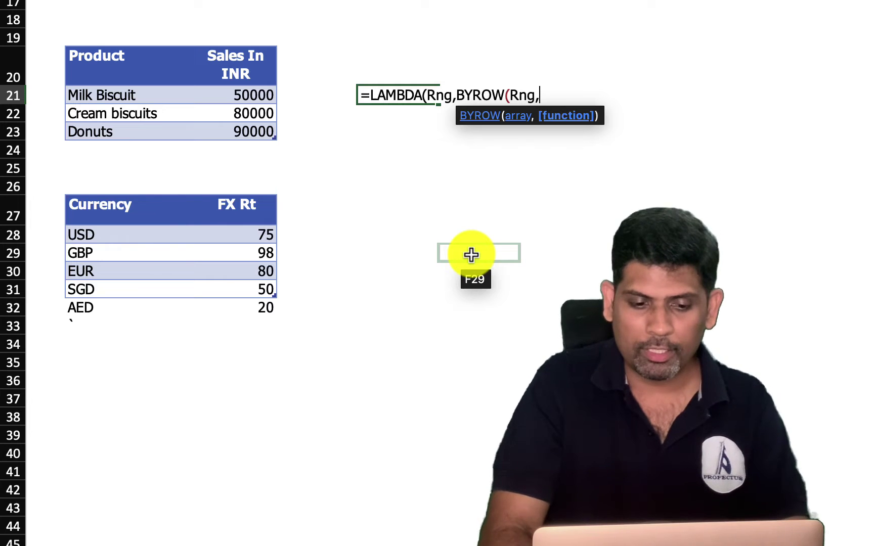
{"action": "type", "text": "Lam"}
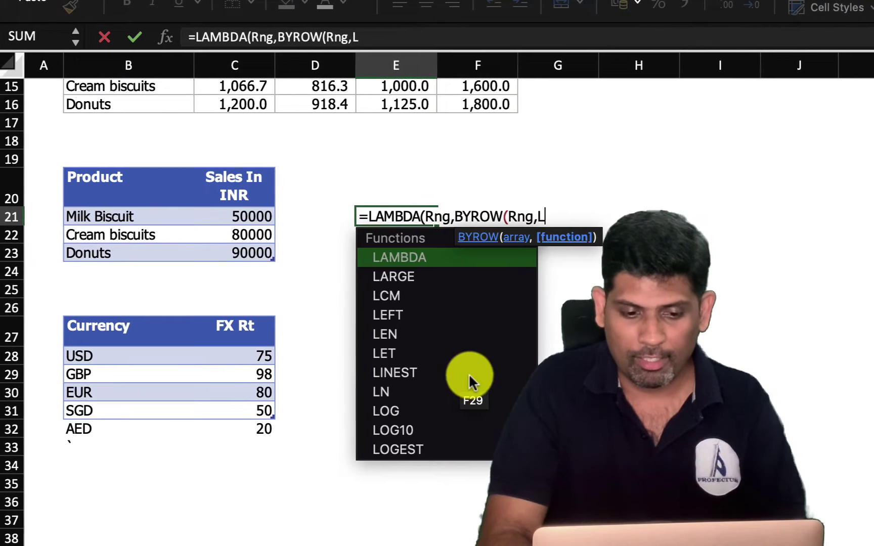
{"action": "key", "text": "Tab"}
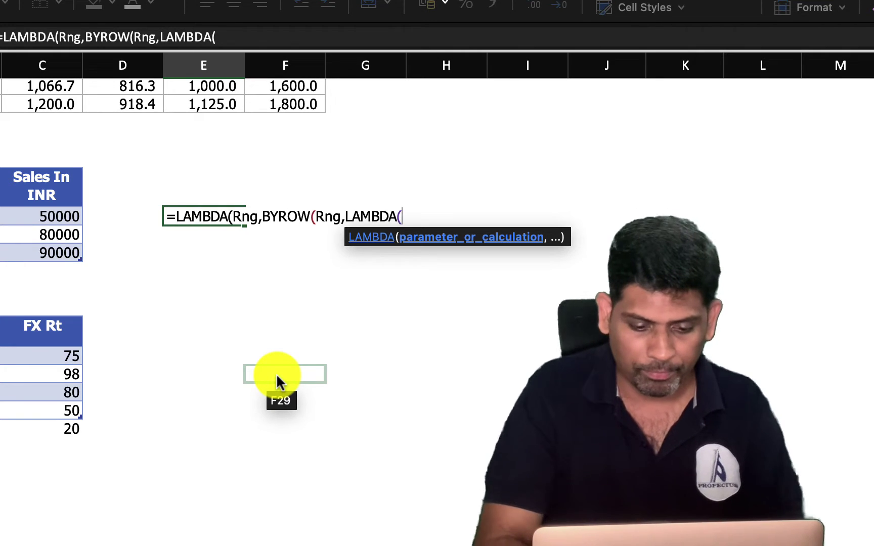
{"action": "type", "text": "a, sum"}
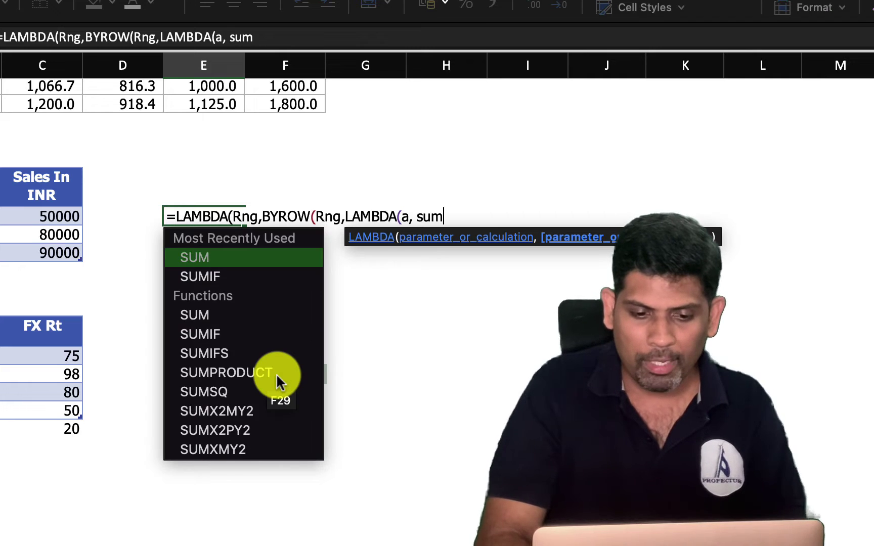
{"action": "type", "text": "(a))"}
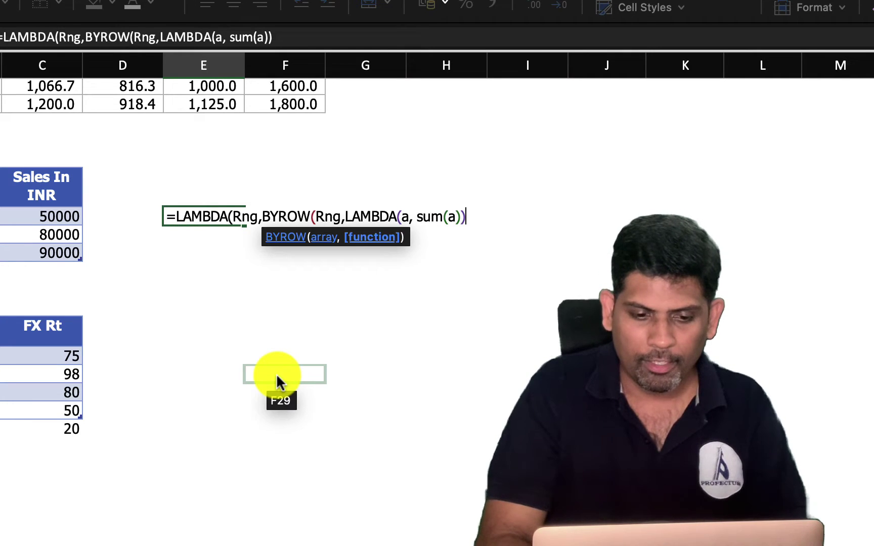
{"action": "type", "text": ")"}
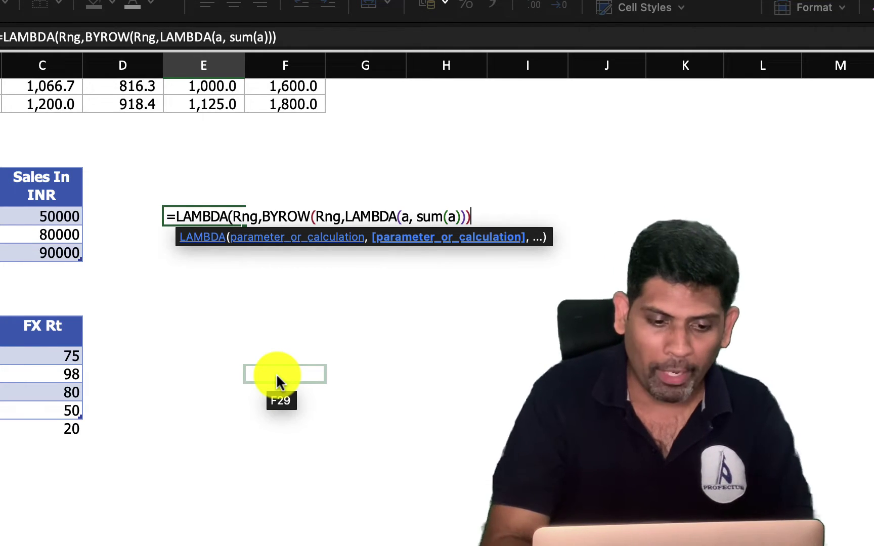
- Complete and enter the LAMBDA formula in E21, and copy its full text without altering the cell
{"action": "type", "text": ")"}
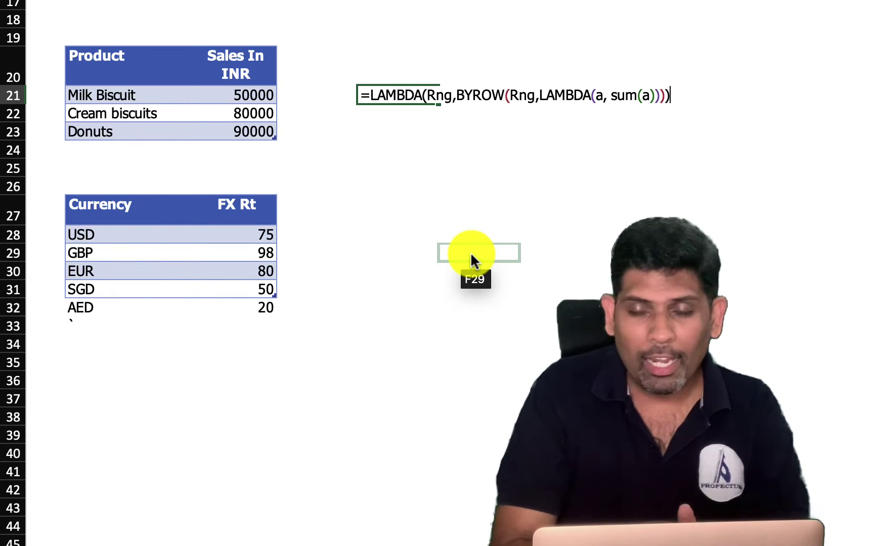
{"action": "key", "text": "Return"}
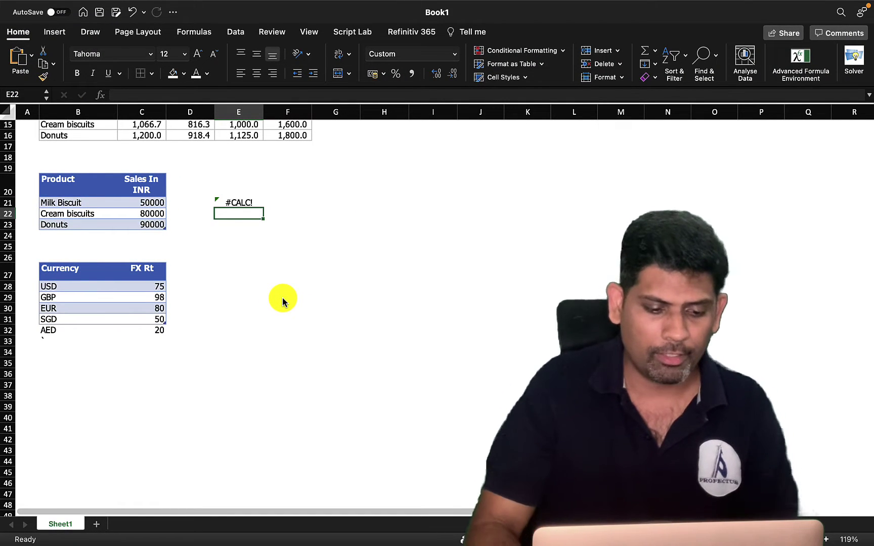
{"action": "key", "text": "Up"}
{"action": "key", "text": "F2"}
{"action": "key", "text": "super+a"}
{"action": "key", "text": "super+c"}
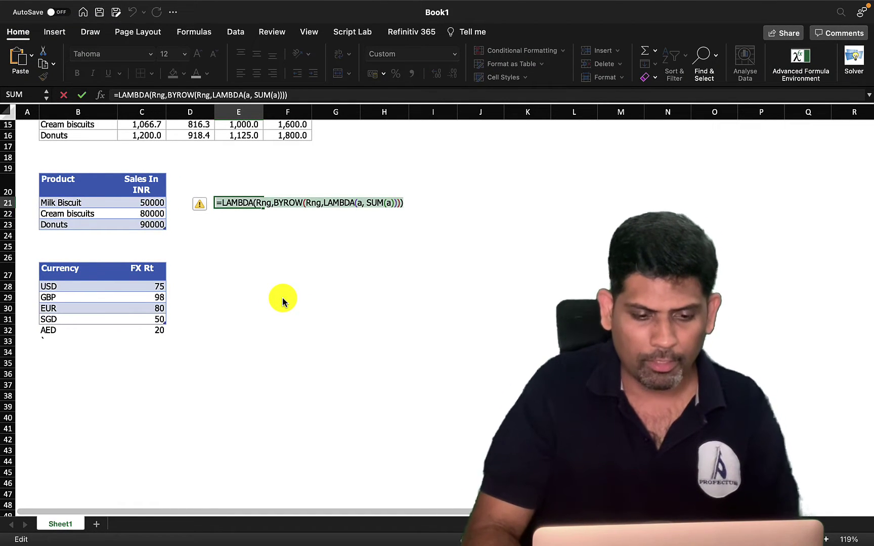
{"action": "key", "text": "Escape"}
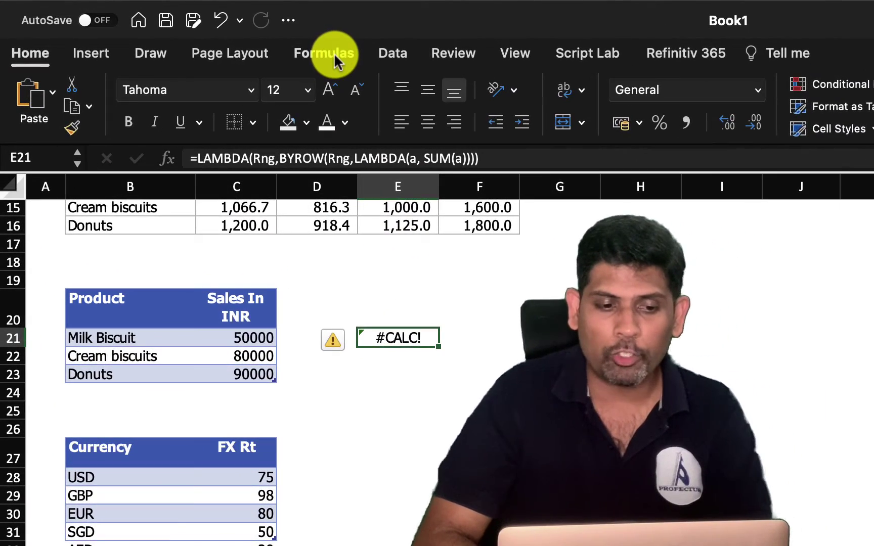
- Start defining a new workbook name called SumRow
{"action": "left_click", "coordinate": [207, 34]}
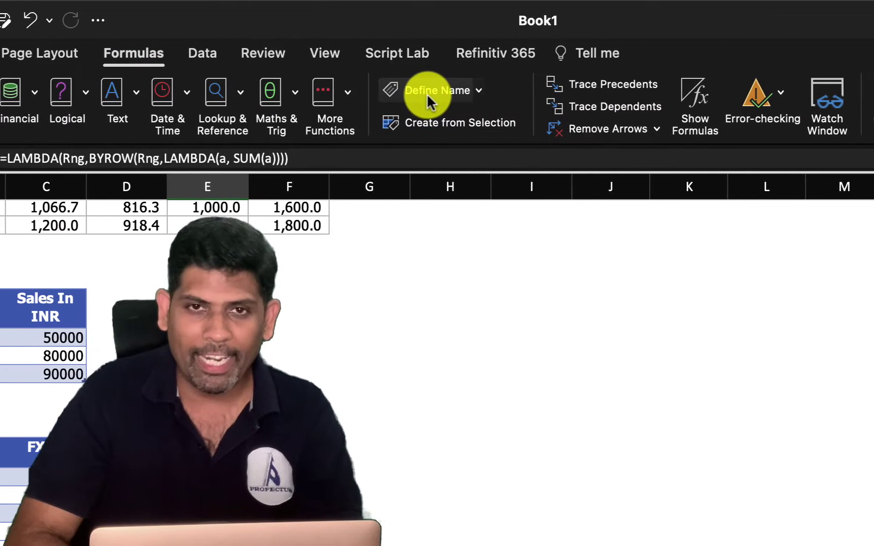
{"action": "left_click", "coordinate": [428, 96]}
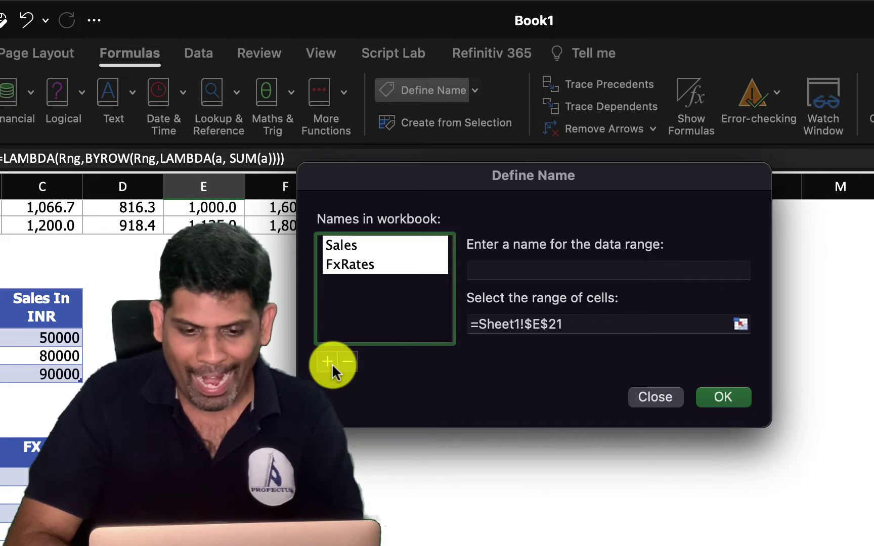
{"action": "left_click", "coordinate": [505, 274]}
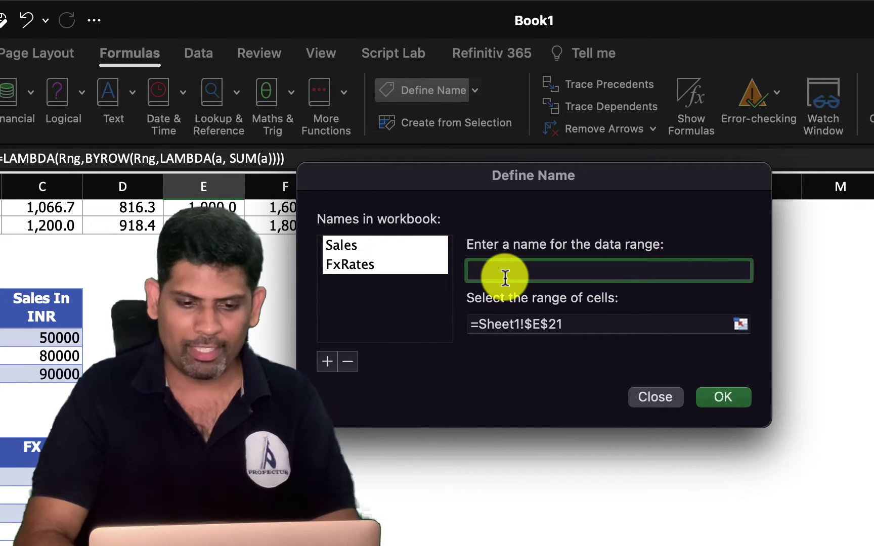
{"action": "type", "text": "SumRow"}
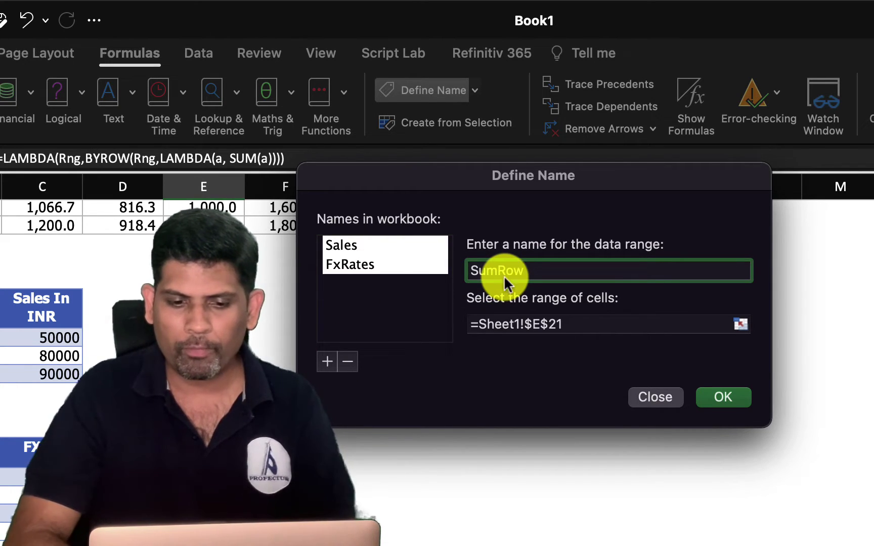
- Replace the cell reference of the SumRow name with the copied formula =LAMBDA(Rng,BYROW(Rng,LAMBDA(a, SUM(a))))
{"action": "left_click", "coordinate": [480, 324]}
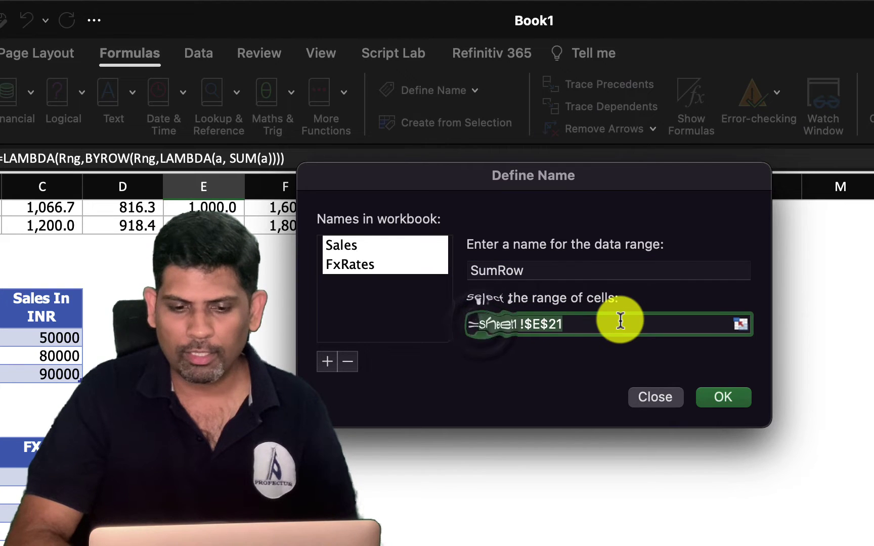
{"action": "key", "text": "BackSpace"}
{"action": "key", "text": "BackSpace"}
{"action": "key", "text": "BackSpace"}
{"action": "key", "text": "BackSpace"}
{"action": "key", "text": "BackSpace"}
{"action": "key", "text": "BackSpace"}
{"action": "key", "text": "BackSpace"}
{"action": "key", "text": "BackSpace"}
{"action": "key", "text": "BackSpace"}
{"action": "key", "text": "BackSpace"}
{"action": "key", "text": "BackSpace"}
{"action": "key", "text": "BackSpace"}
{"action": "key", "text": "BackSpace"}
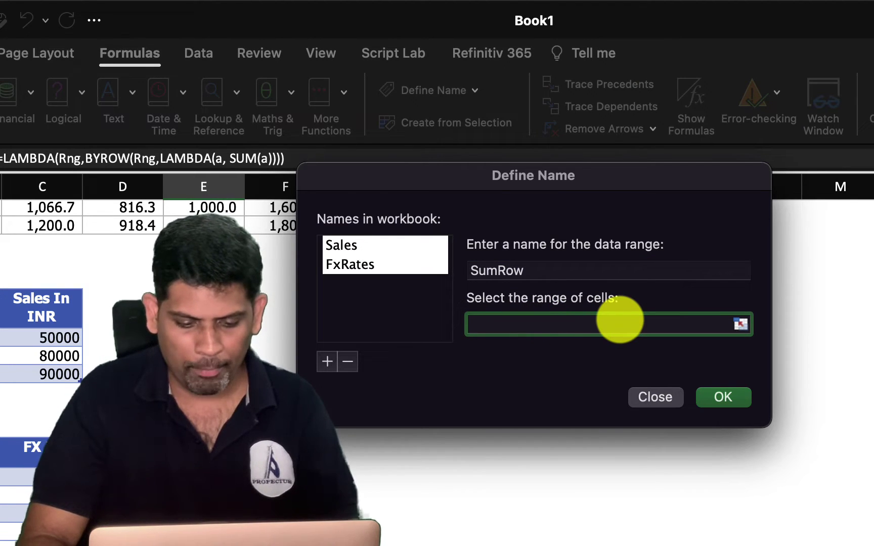
{"action": "key", "text": "super+v"}
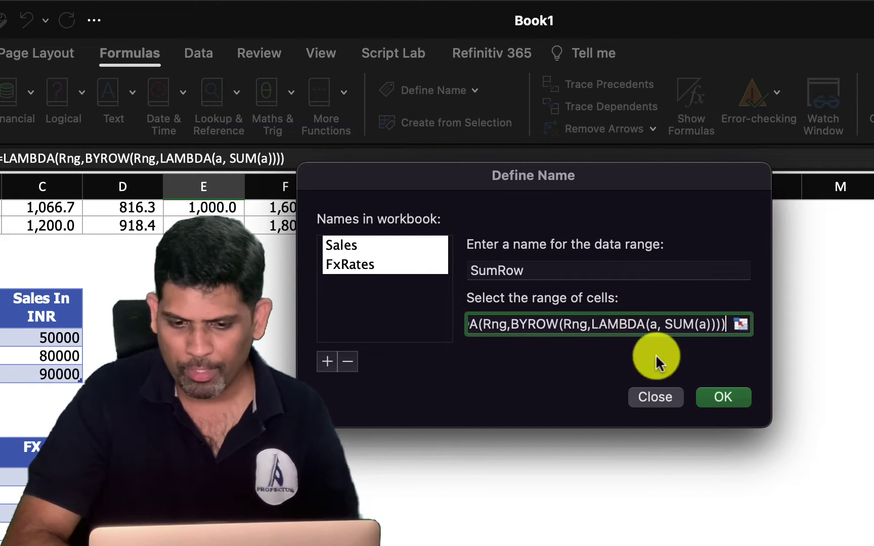
- Check the full LAMBDA formula in the expanded reference of the SumRow name and save the name
{"action": "left_click", "coordinate": [740, 324]}
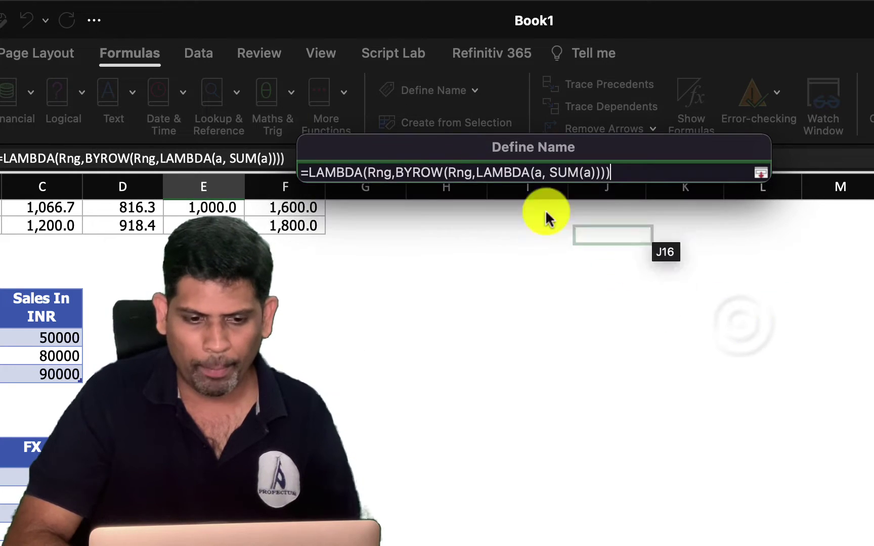
{"action": "left_click", "coordinate": [621, 177]}
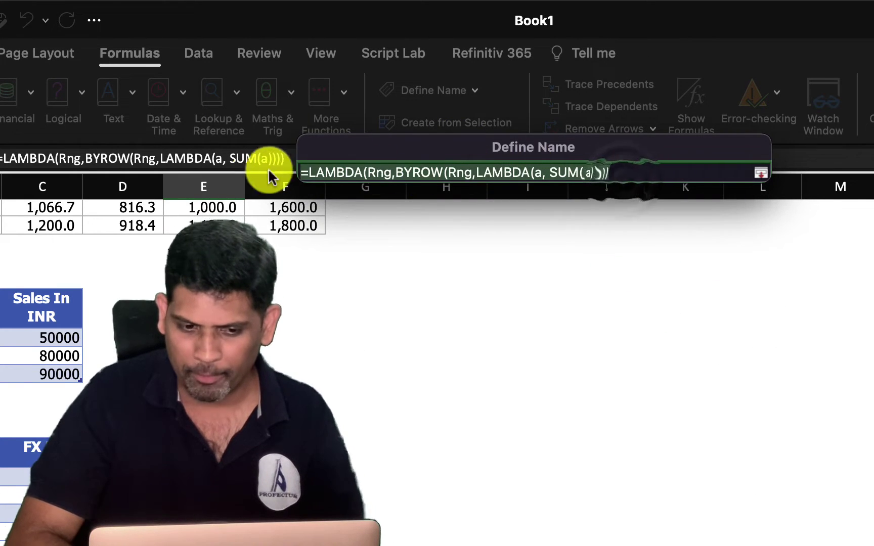
{"action": "key", "text": "super+a"}
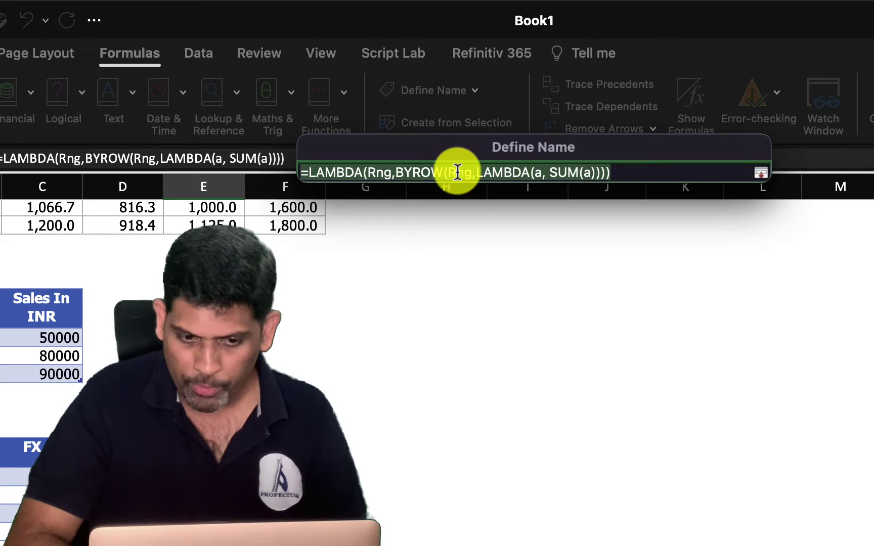
{"action": "left_click", "coordinate": [625, 171]}
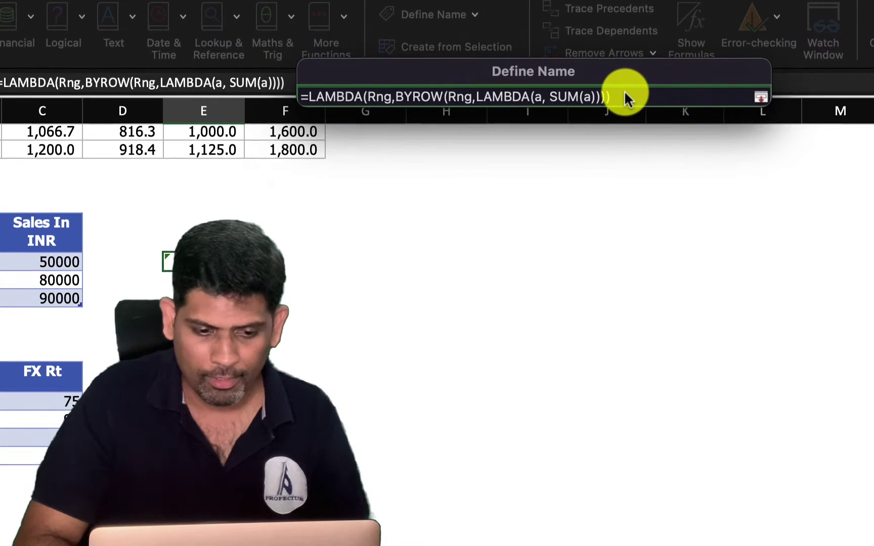
{"action": "key", "text": "Return"}
{"action": "left_click", "coordinate": [729, 281]}
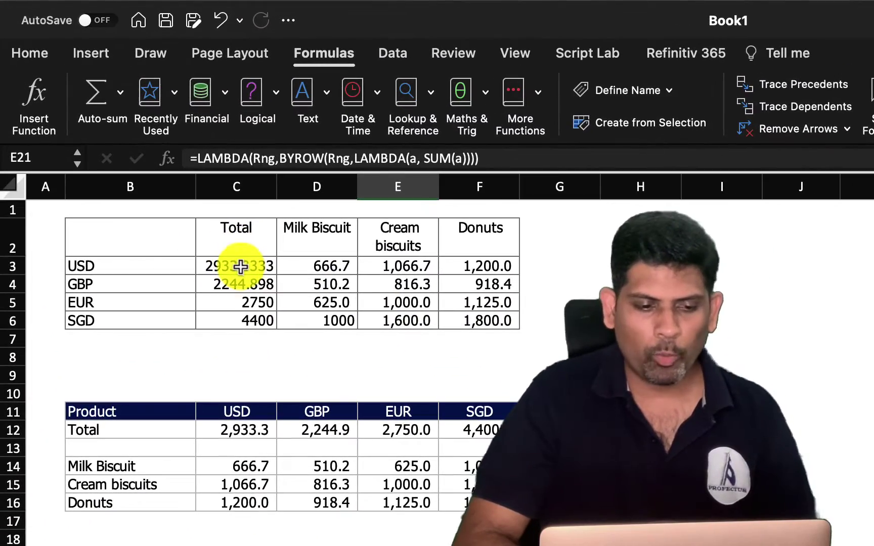
- Replace the BYROW formula in C3 with =SumRow(D3#)
{"action": "left_click", "coordinate": [144, 161]}
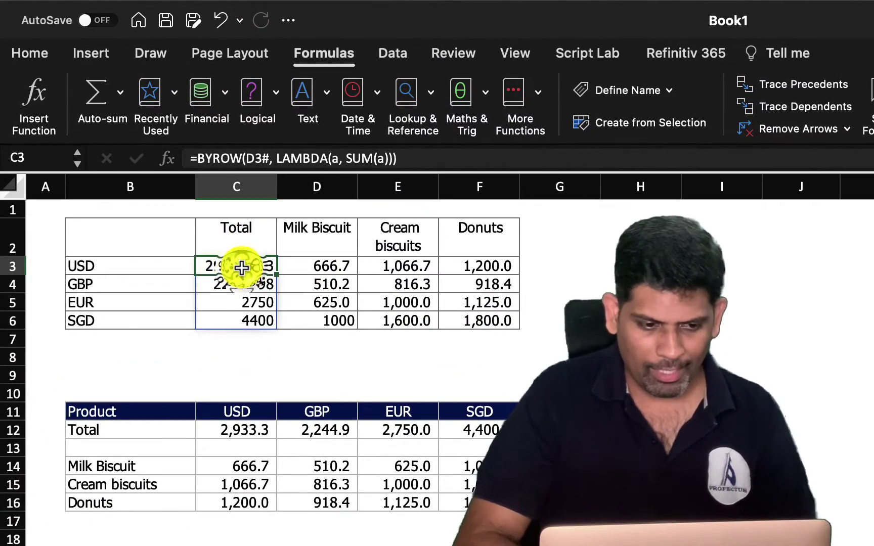
{"action": "key", "text": "Delete"}
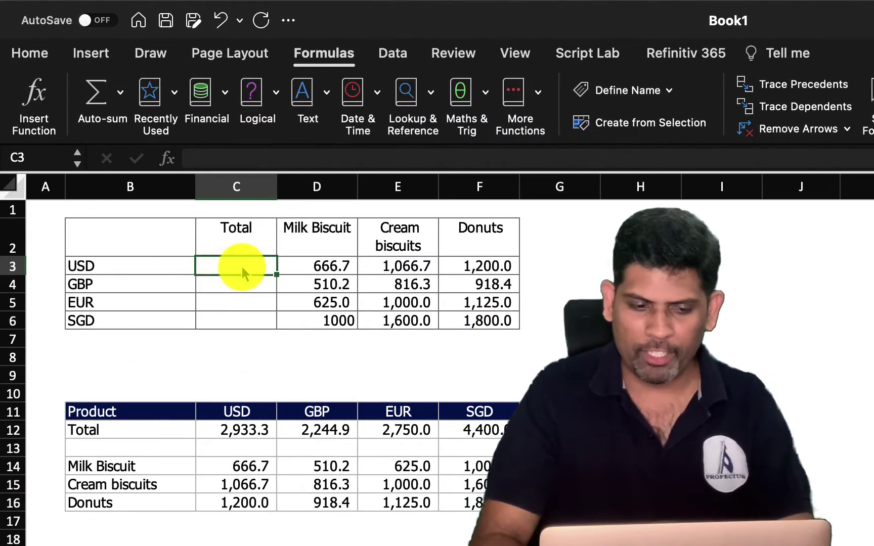
{"action": "type", "text": "=Sumr"}
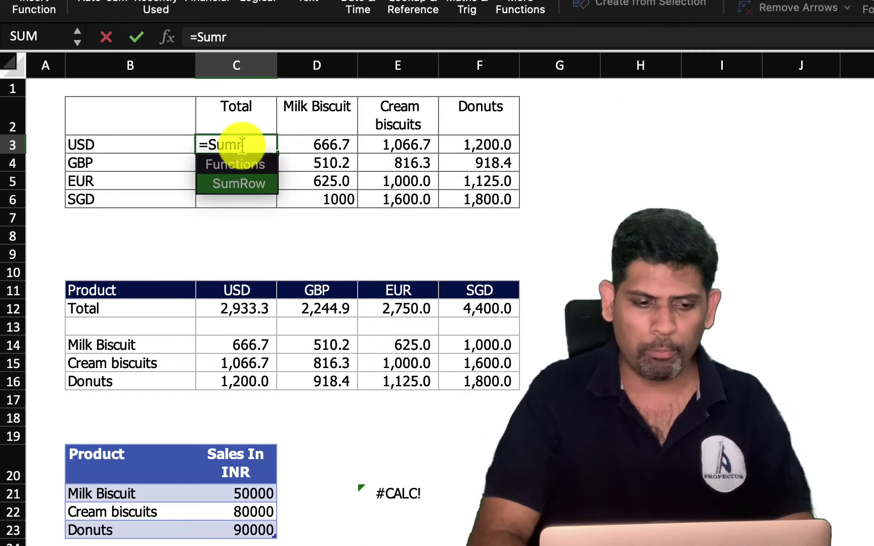
{"action": "key", "text": "Tab"}
{"action": "type", "text": "D3#)"}
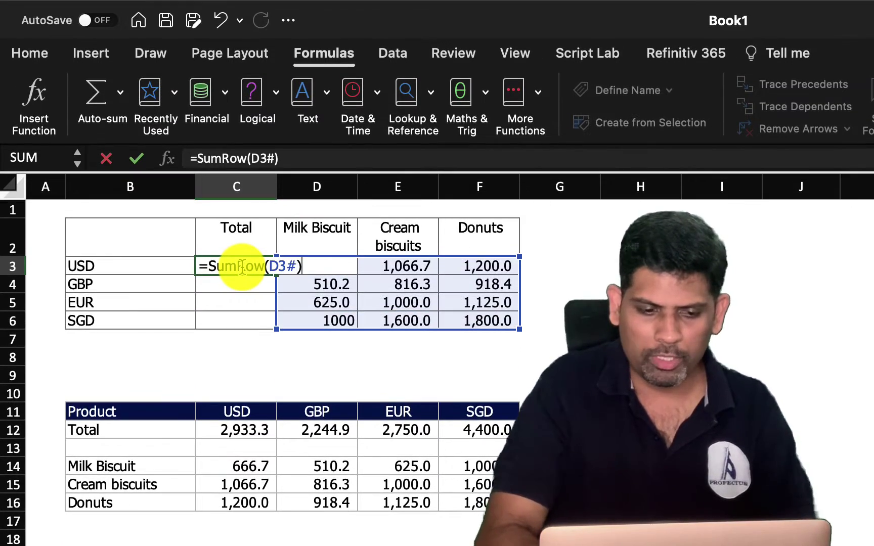
{"action": "key", "text": "Return"}
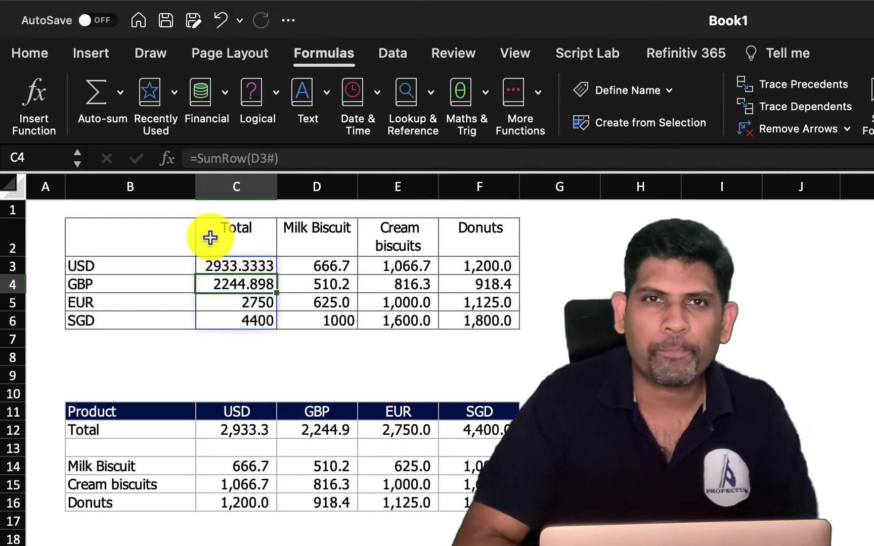
{"action": "left_click", "coordinate": [245, 333]}
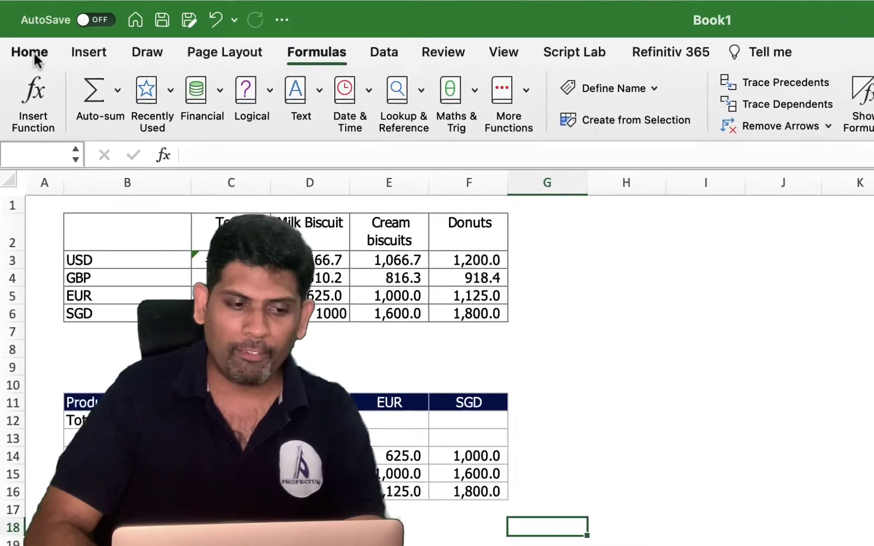
- Open the Advanced Formula Environment and start a new formula named SumArray
{"action": "left_click", "coordinate": [20, 35]}
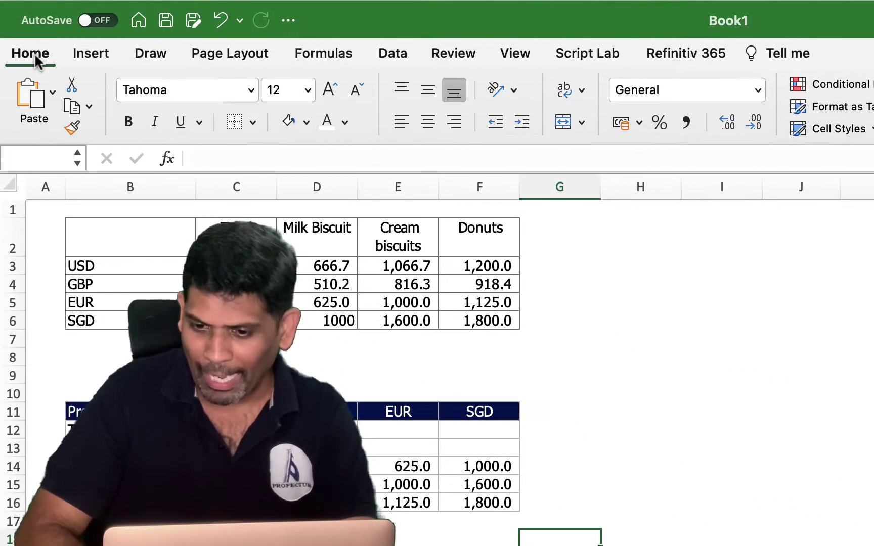
{"action": "left_click", "coordinate": [760, 129]}
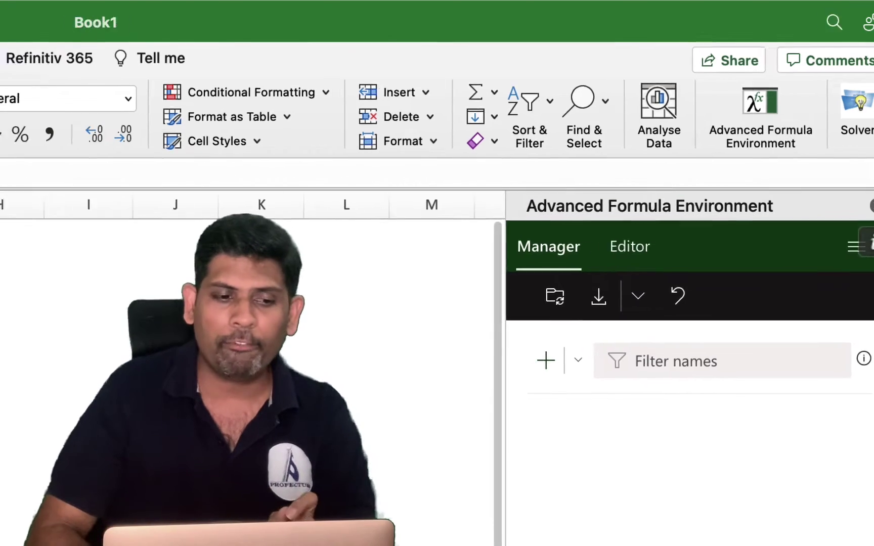
{"action": "left_click", "coordinate": [91, 69]}
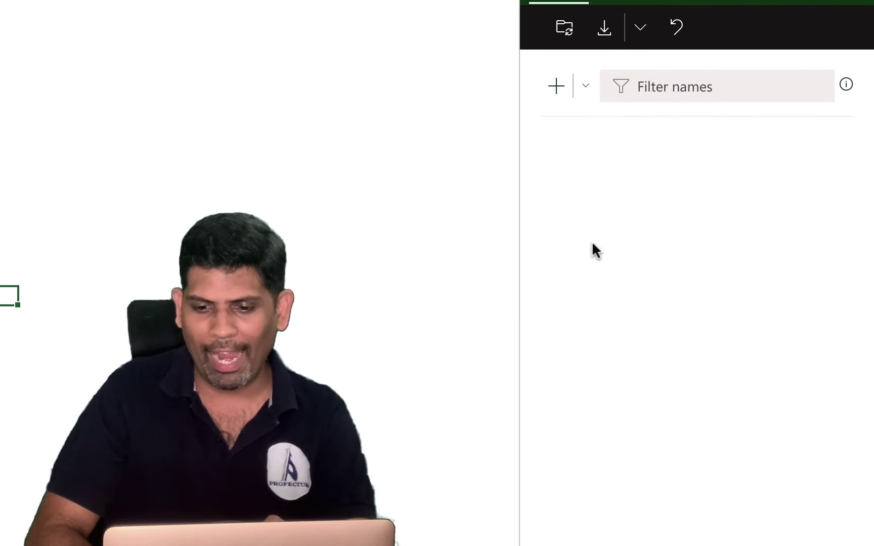
{"action": "left_click", "coordinate": [562, 87]}
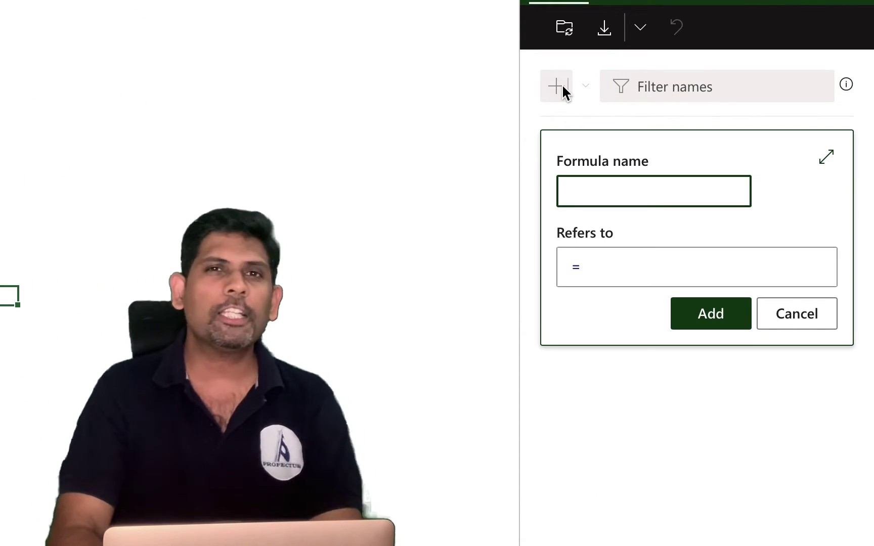
{"action": "type", "text": "SumArray"}
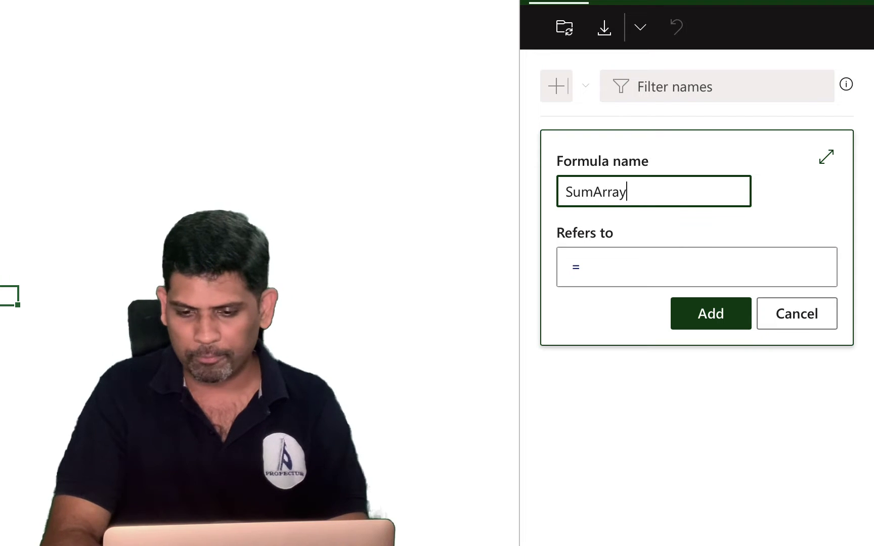
{"action": "key", "text": "Tab"}
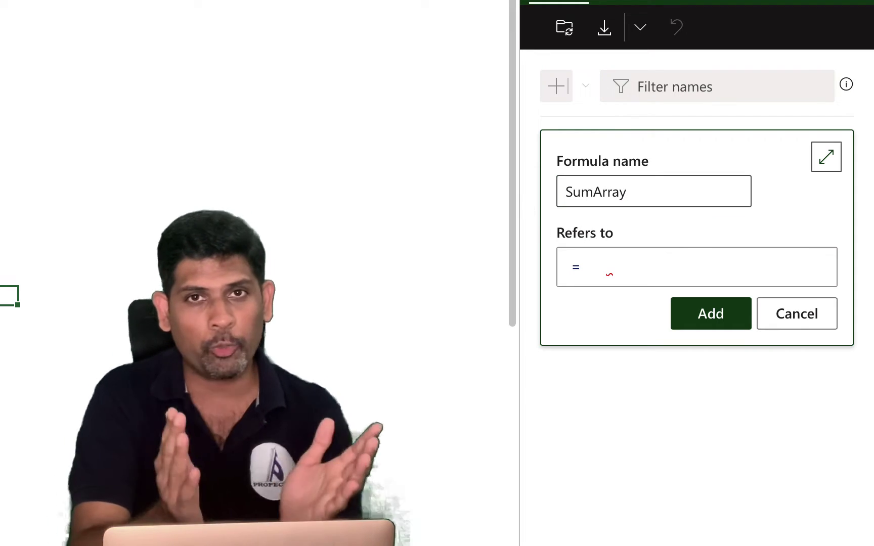
- Begin the definition of SumArray as a LAMBDA with Rng as its first parameter
{"action": "left_click", "coordinate": [610, 269]}
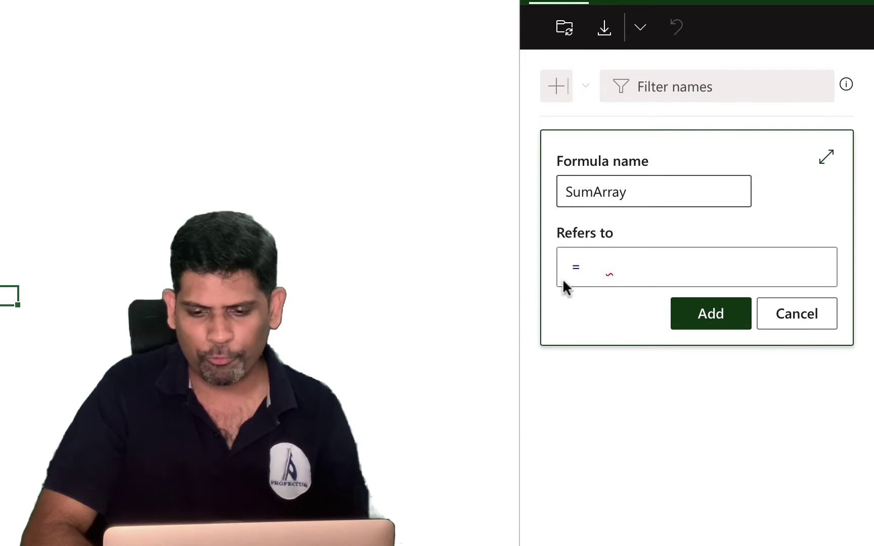
{"action": "left_click_drag", "start_coordinate": [518, 292], "coordinate": [359, 286]}
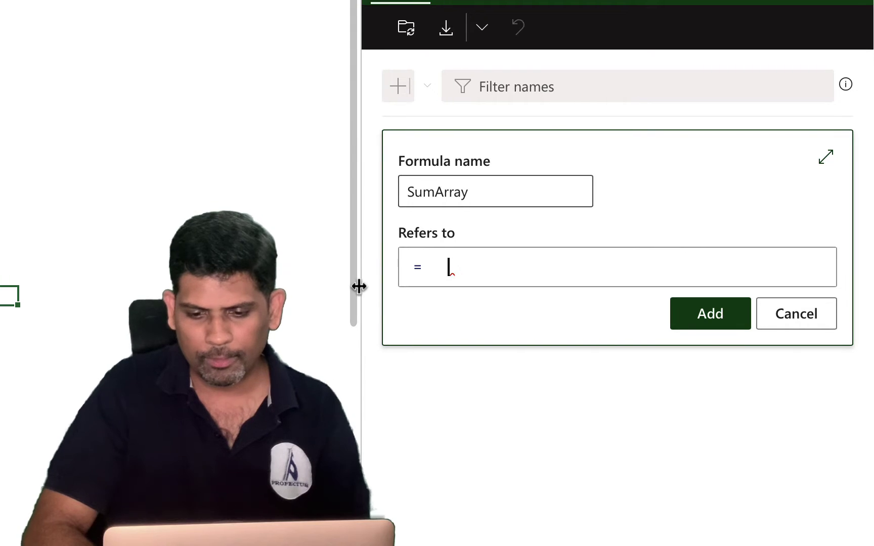
{"action": "type", "text": "Lambda"}
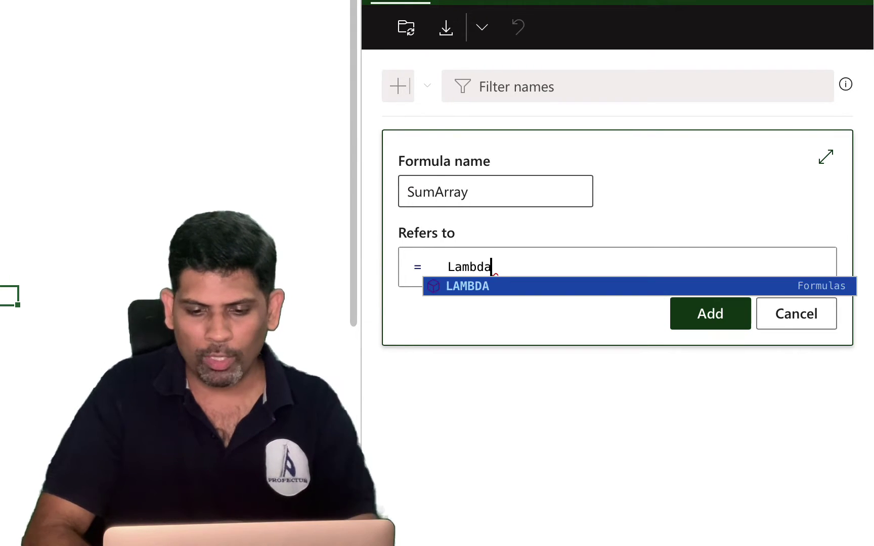
{"action": "key", "text": "Tab"}
{"action": "type", "text": "R"}
{"action": "key", "text": "BackSpace"}
{"action": "type", "text": "(R"}
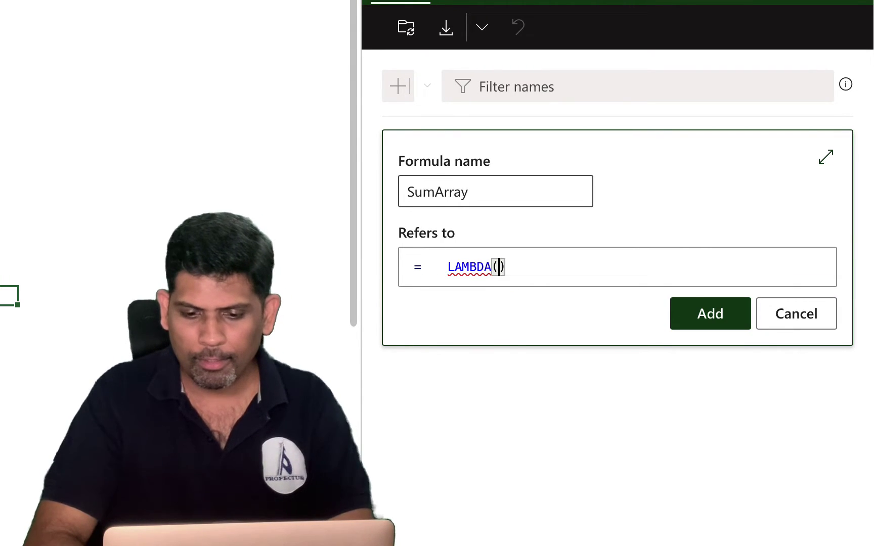
{"action": "type", "text": "ng,"}
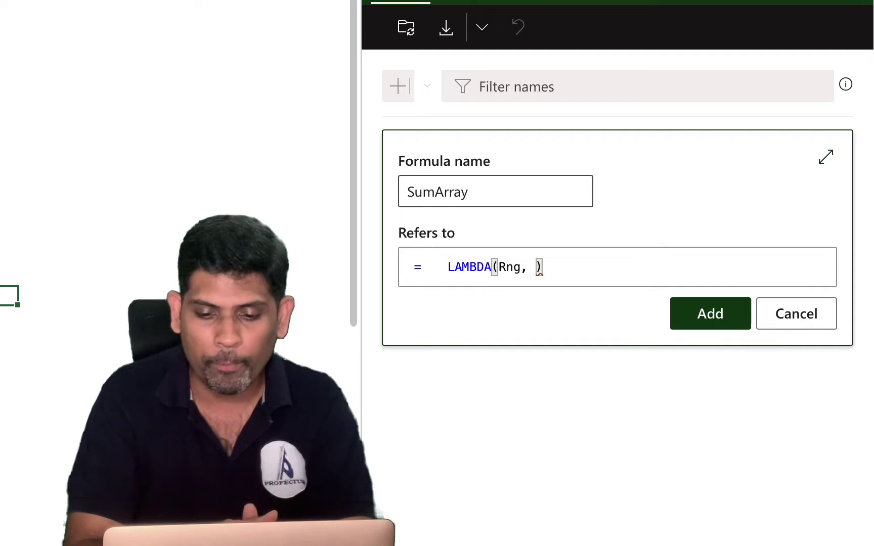
- Add [Option] as an optional second parameter of the SumArray LAMBDA
{"action": "type", "text": "[]"}
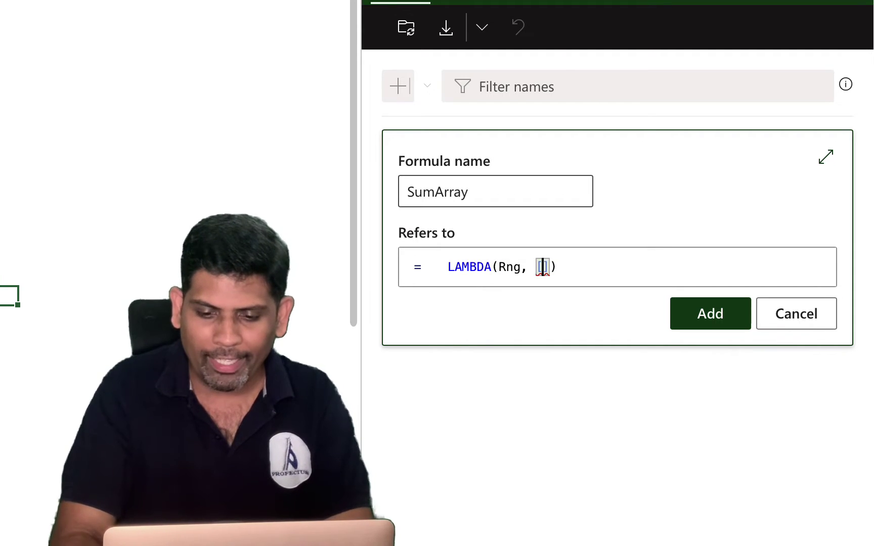
{"action": "type", "text": "Option"}
{"action": "key", "text": "Right"}
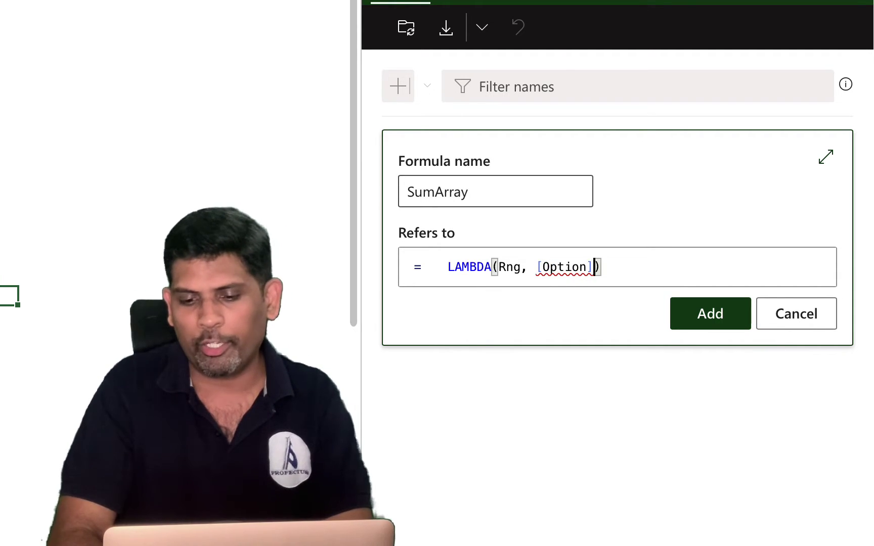
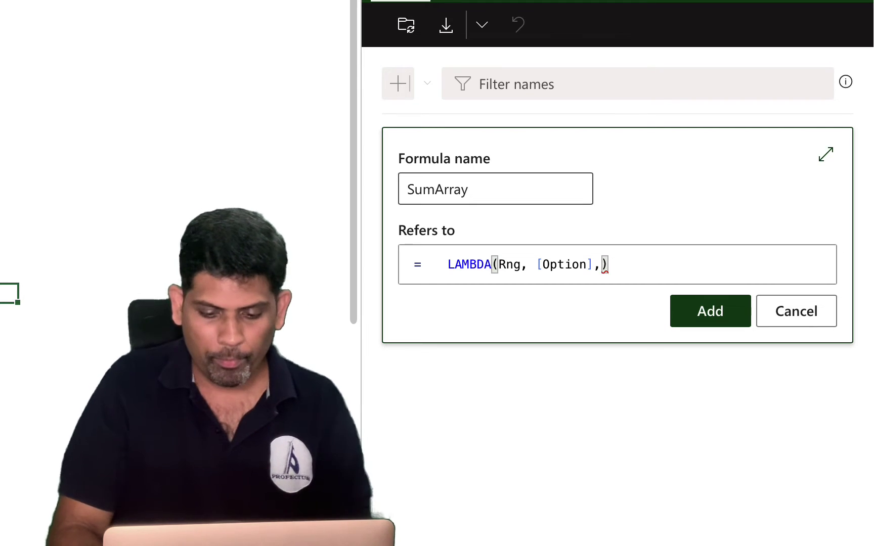
- Start the body of the SumArray LAMBDA with a Switch function on a new, indented line
{"action": "key", "text": "shift+Return"}
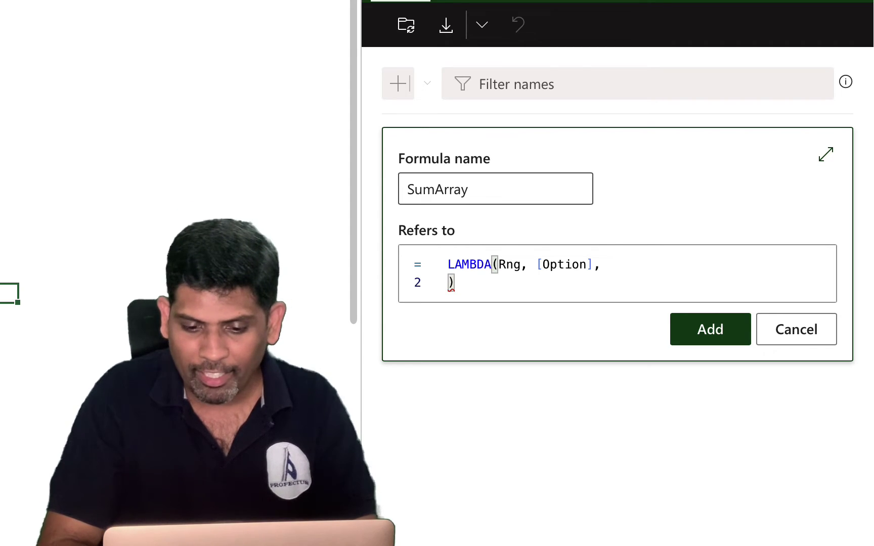
{"action": "key", "text": "Tab"}
{"action": "key", "text": "Tab"}
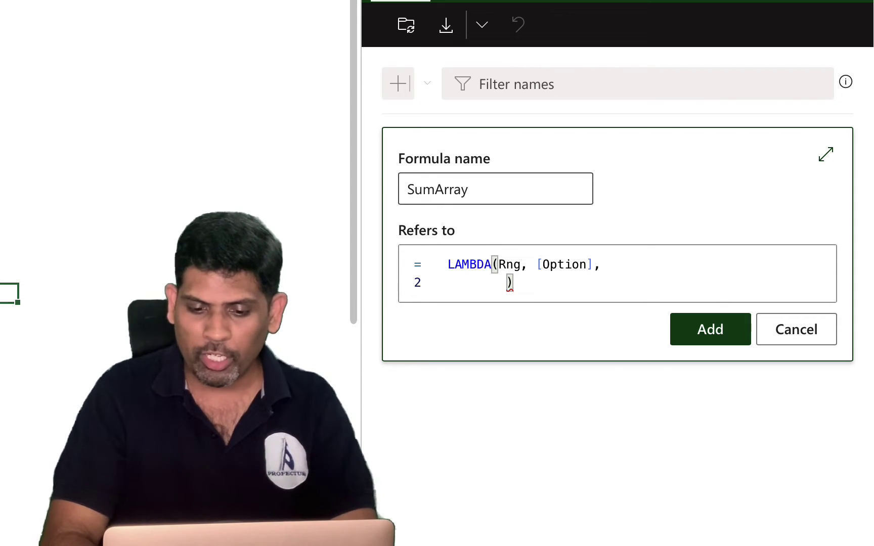
{"action": "type", "text": "Swithc"}
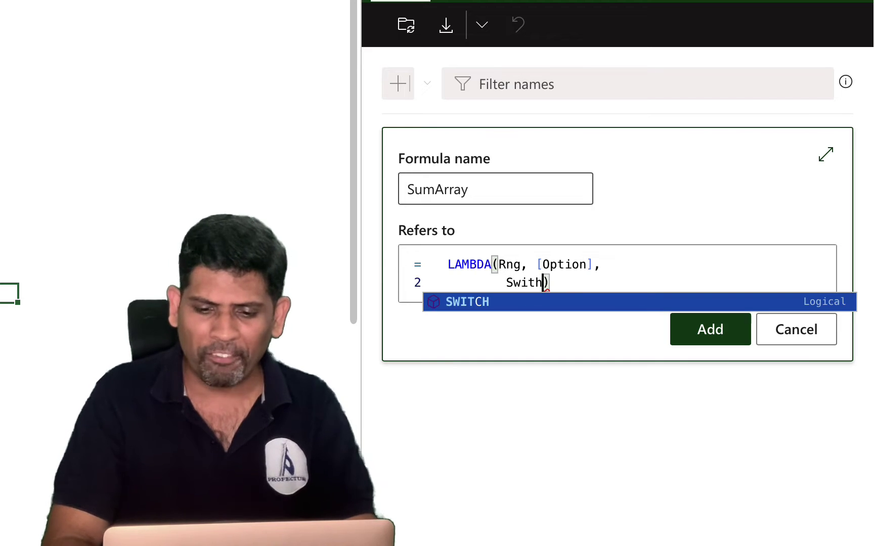
{"action": "key", "text": "BackSpace"}
{"action": "key", "text": "BackSpace"}
{"action": "type", "text": "ch("}
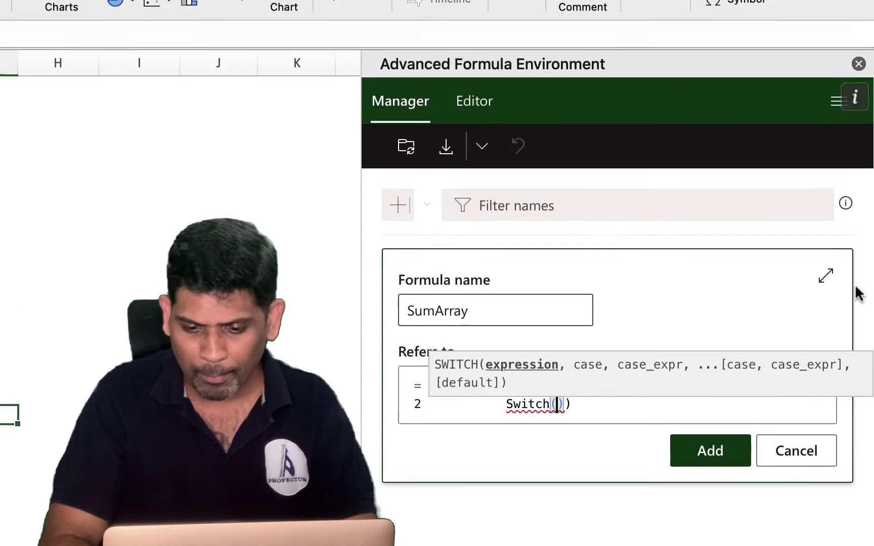
- Expand the SumArray formula editor and enter Option as the expression of the Switch function
{"action": "left_click", "coordinate": [825, 277]}
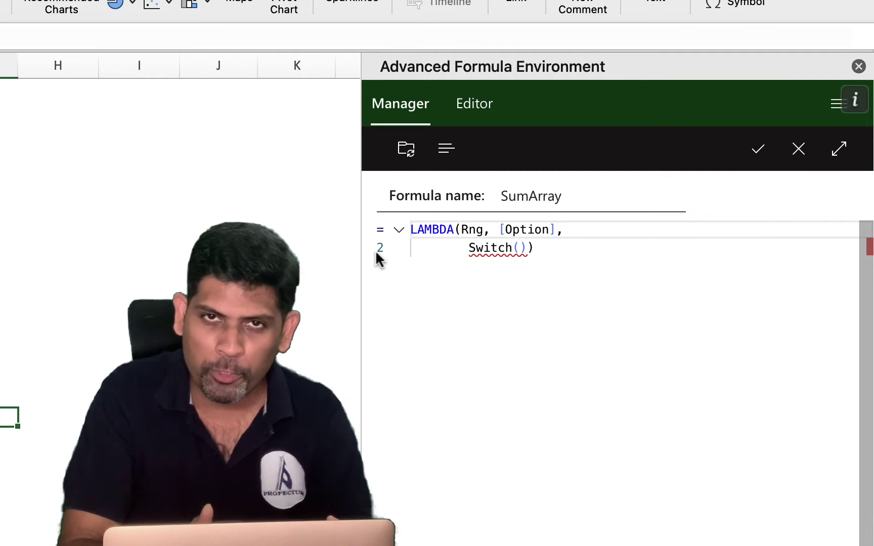
{"action": "left_click", "coordinate": [504, 248]}
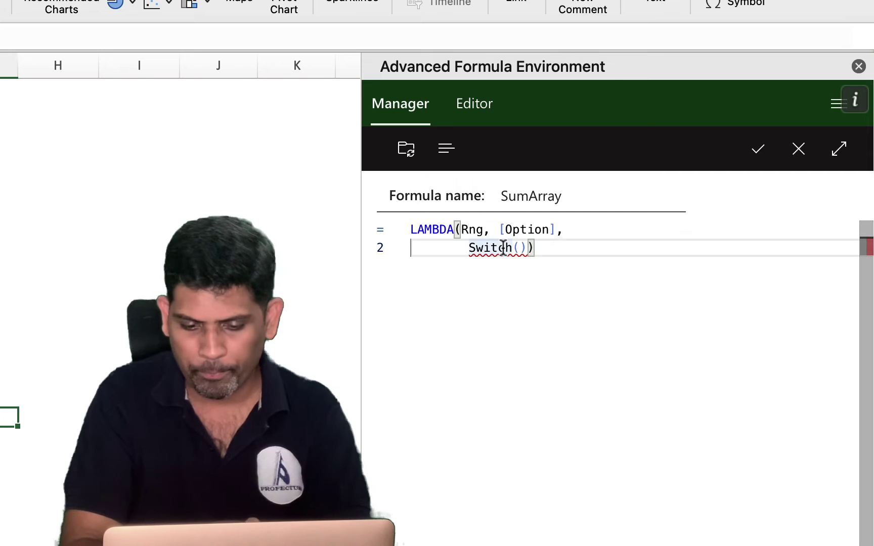
{"action": "left_click", "coordinate": [519, 248]}
{"action": "type", "text": "Option,"}
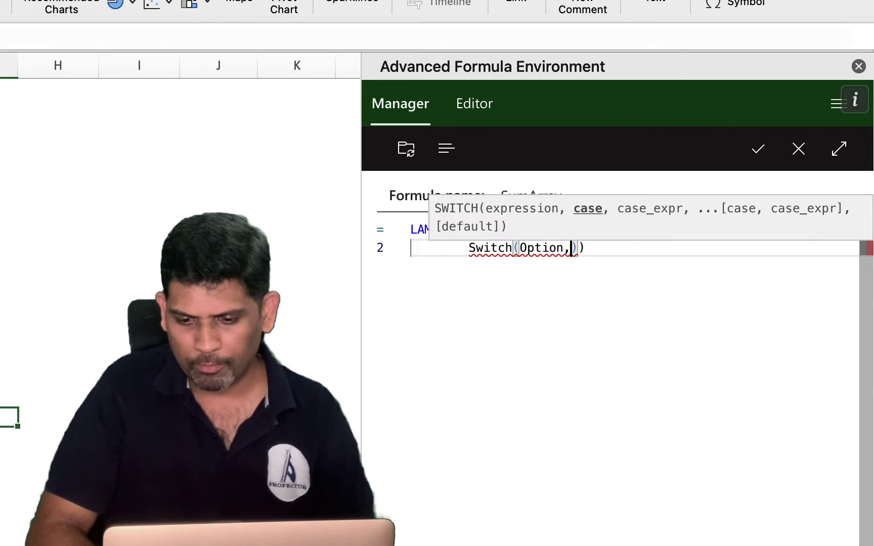
- Add case 0 on an indented new line of the Switch, returning Bycol(Rng, Lambda(a, sum(a)))
{"action": "mouse_move", "coordinate": [571, 248]}
{"action": "key", "text": "Return"}
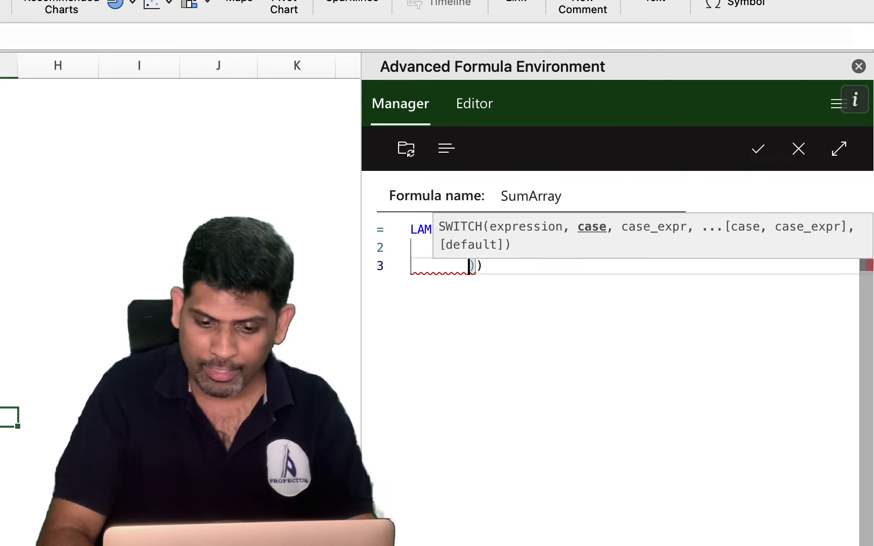
{"action": "key", "text": "Tab"}
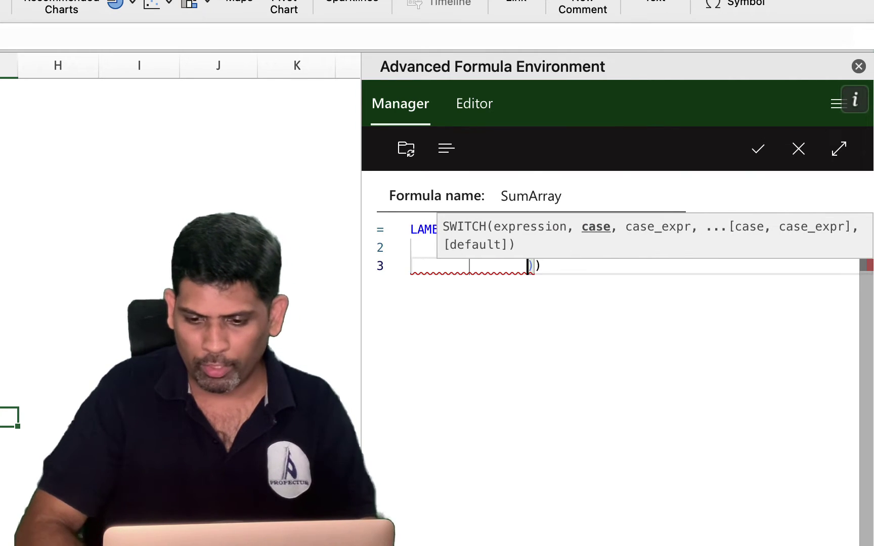
{"action": "type", "text": "0, Bt"}
{"action": "key", "text": "BackSpace"}
{"action": "type", "text": "ycol("}
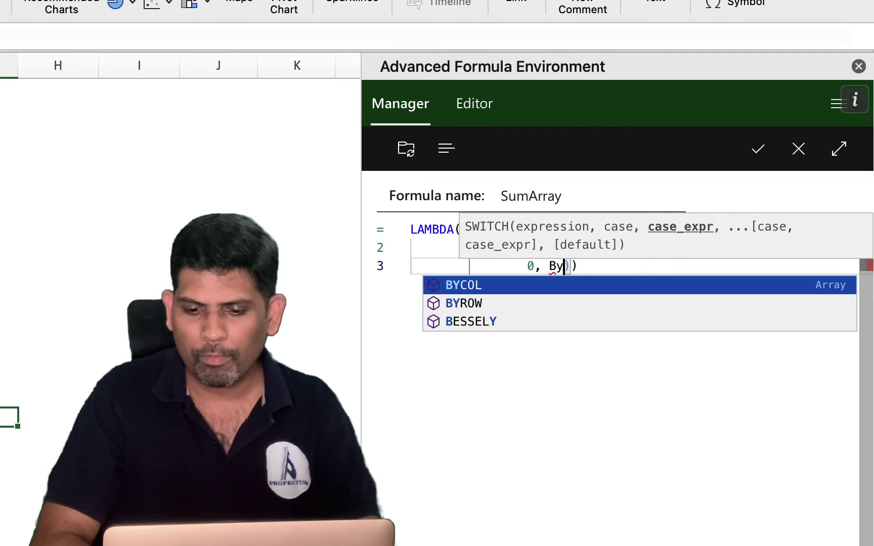
{"action": "type", "text": "Rng,"}
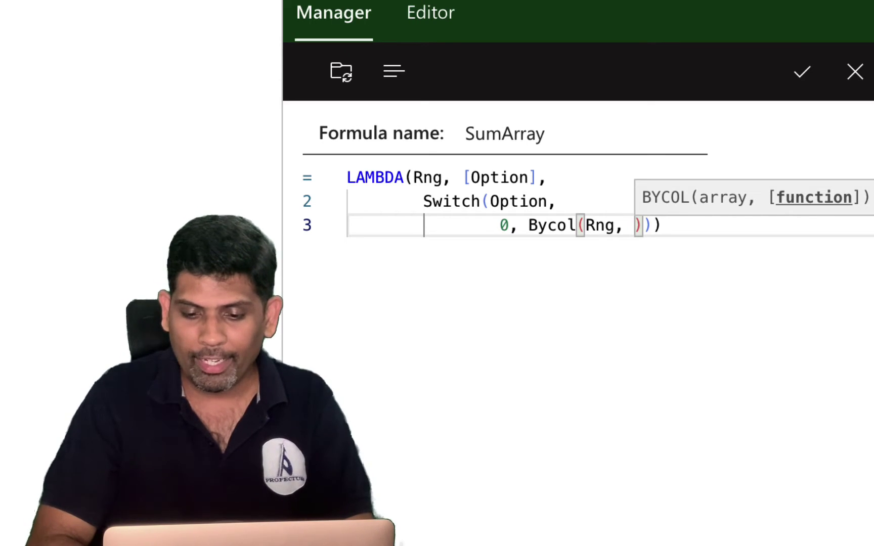
{"action": "type", "text": "Lamb"}
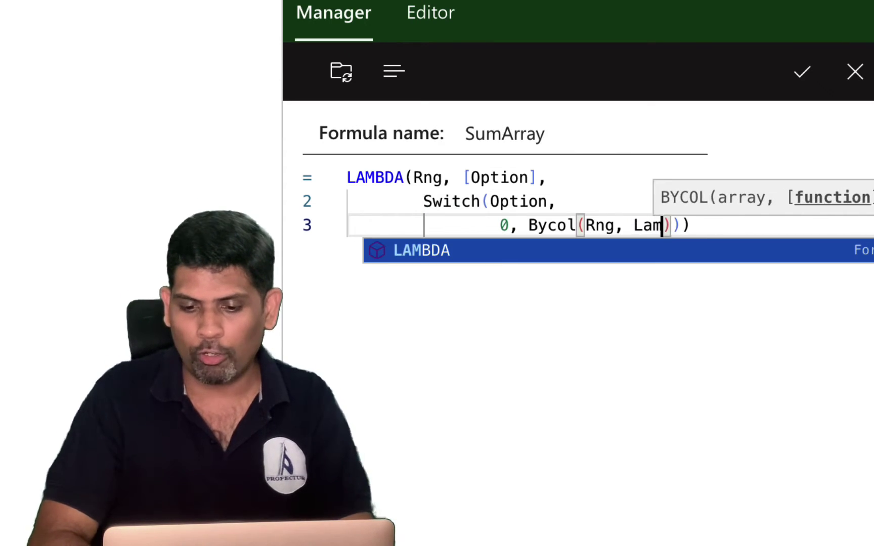
{"action": "type", "text": "da(a, sum"}
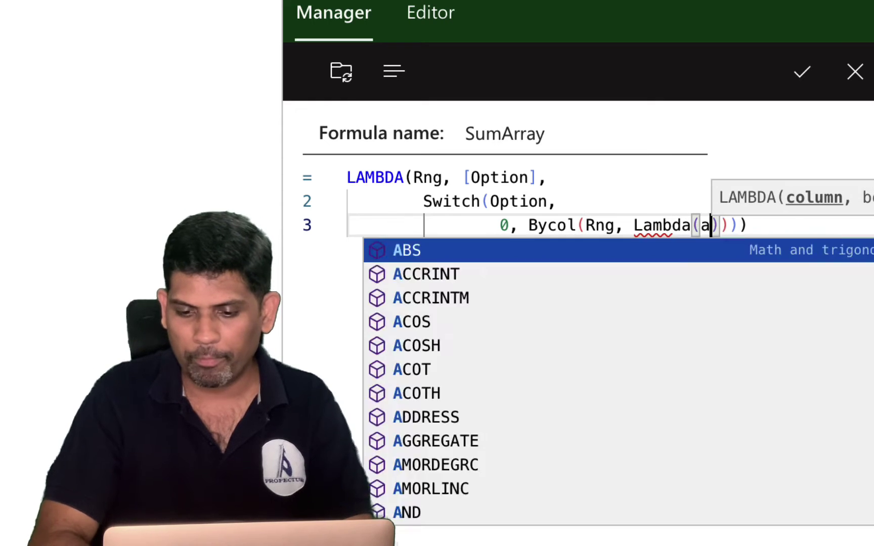
{"action": "type", "text": "(a)"}
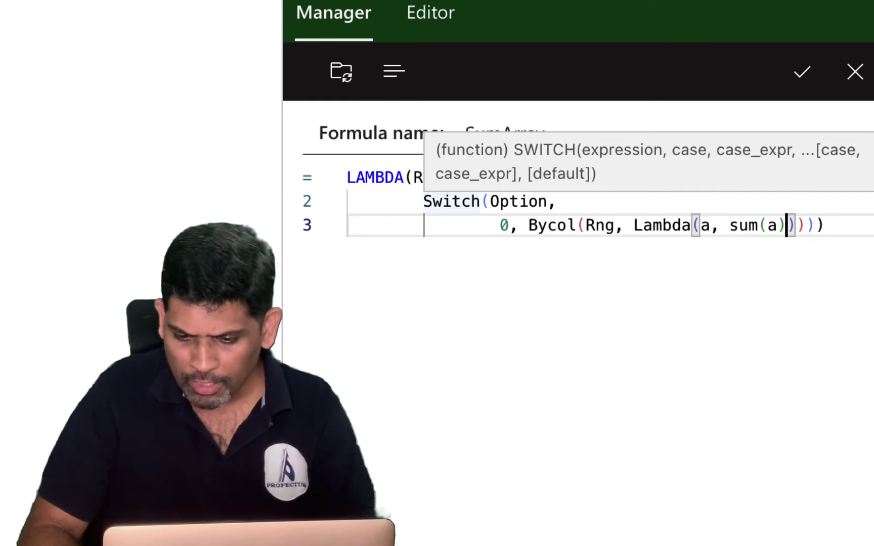
{"action": "type", "text": ")"}
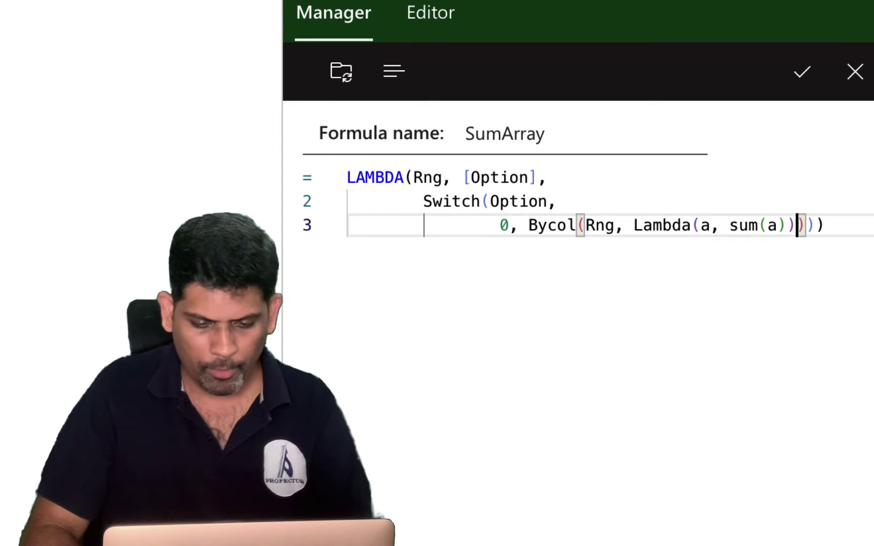
{"action": "type", "text": ")"}
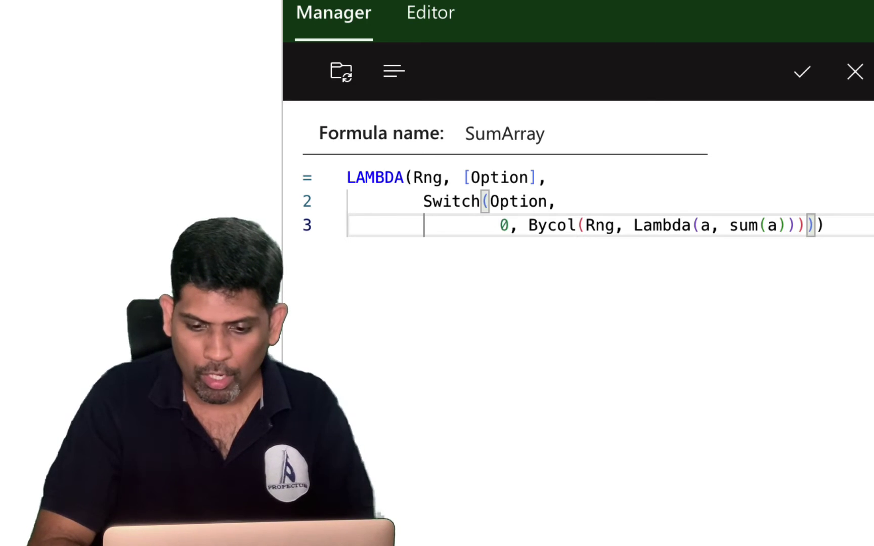
- Add case 1 on the next line of the Switch, returning ByRow(Rng, LAMBDA(a, sum(a)))
{"action": "key", "text": "Return"}
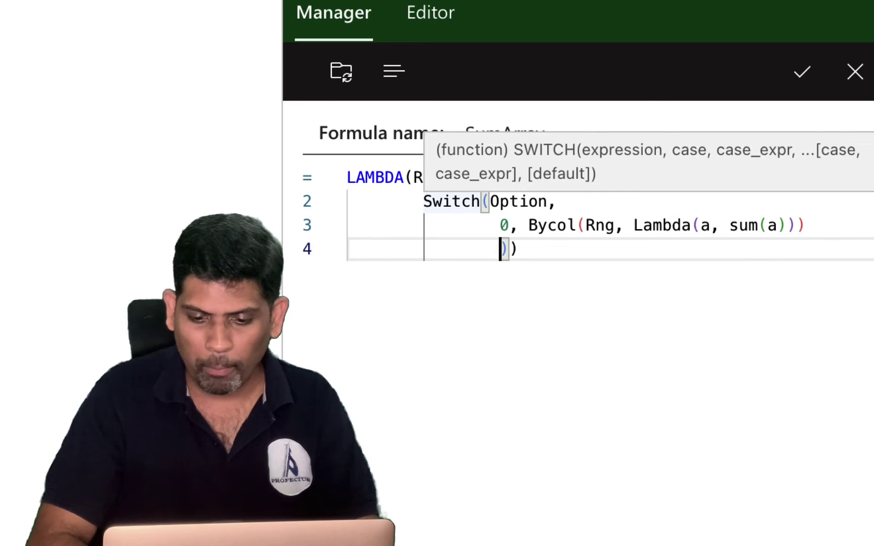
{"action": "type", "text": "1, ByRow"}
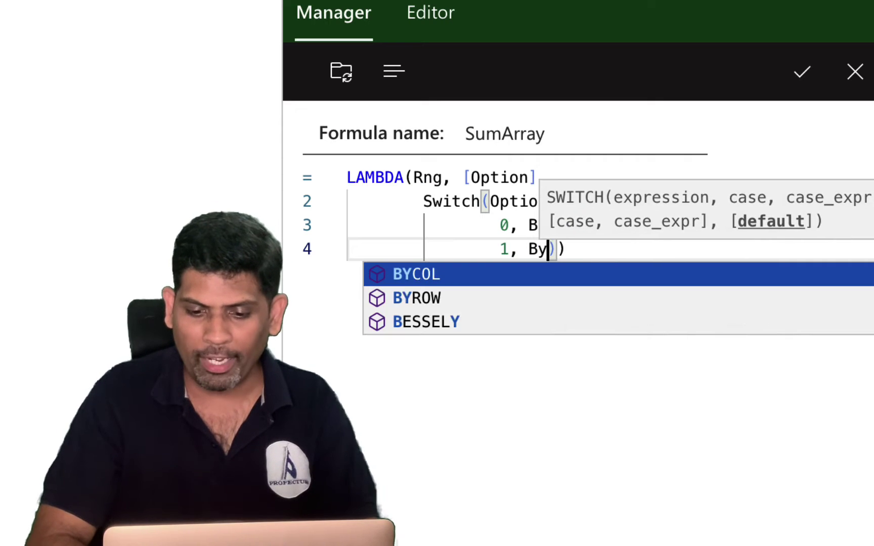
{"action": "type", "text": "(Rng,"}
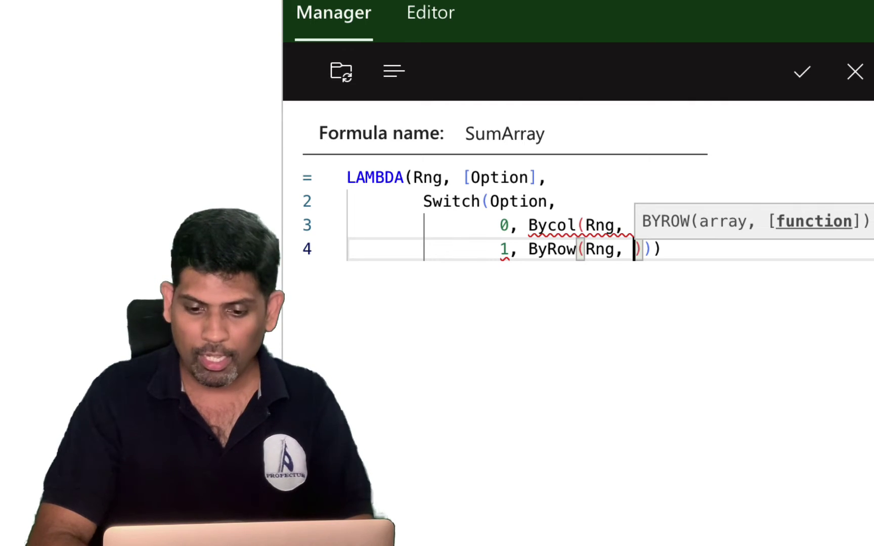
{"action": "type", "text": "Lamnbd"}
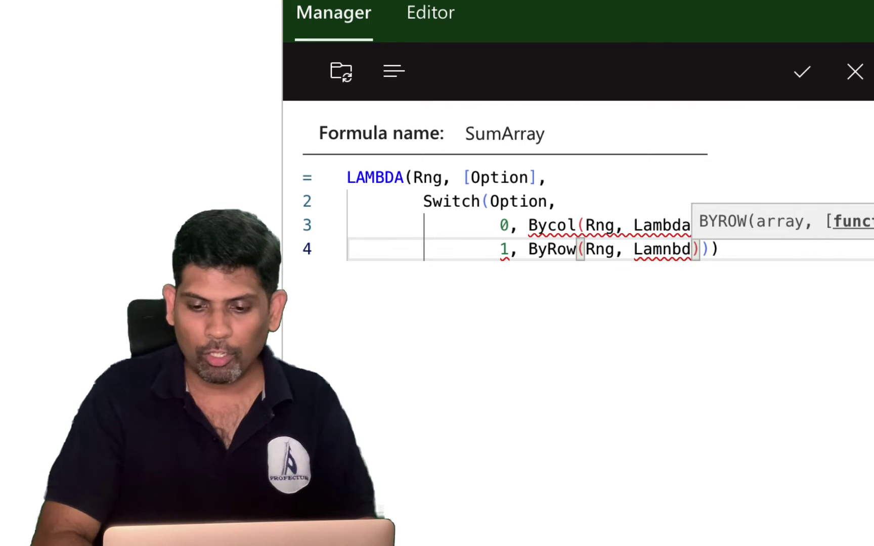
{"action": "key", "text": "BackSpace"}
{"action": "key", "text": "BackSpace"}
{"action": "key", "text": "BackSpace"}
{"action": "type", "text": "bda"}
{"action": "key", "text": "Tab"}
{"action": "type", "text": "("}
{"action": "key", "text": "BackSpace"}
{"action": "type", "text": "(a, sum(a"}
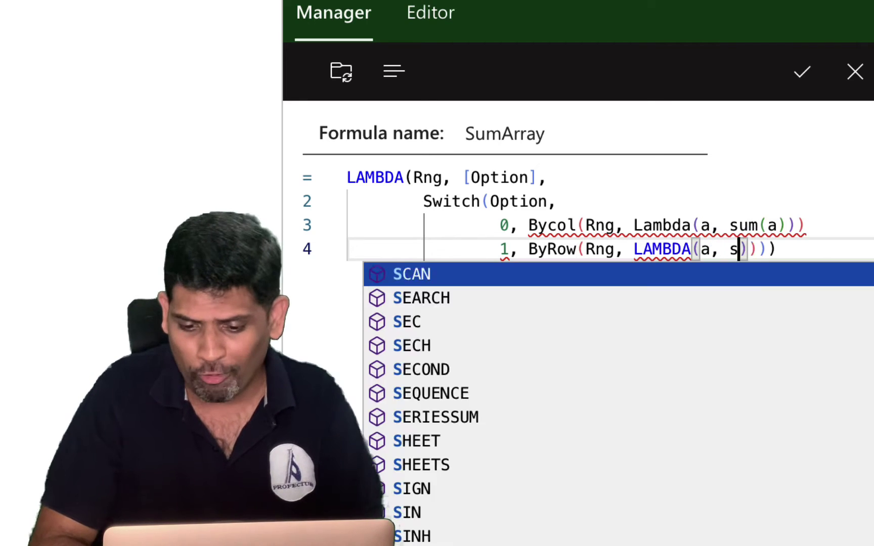
{"action": "key", "text": "Escape"}
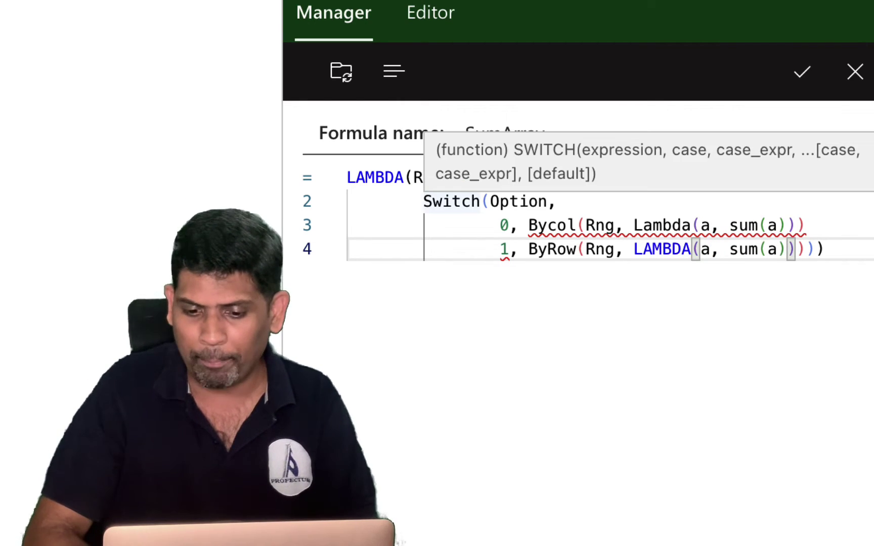
- Rename the variable of the ByRow LAMBDA to b, both as its parameter and inside sum
{"action": "key", "text": "Left"}
{"action": "key", "text": "Delete"}
{"action": "type", "text": "b"}
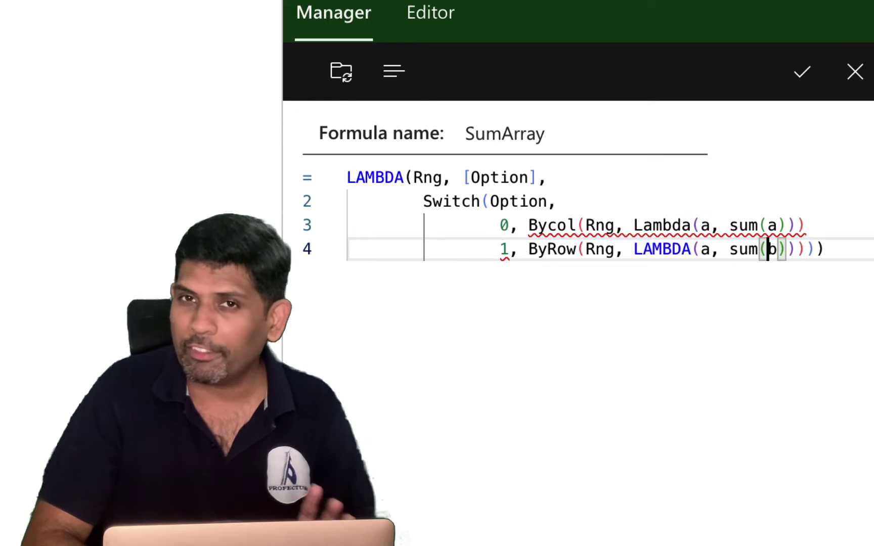
{"action": "key", "text": "Left"}
{"action": "key", "text": "Left"}
{"action": "key", "text": "Left"}
{"action": "key", "text": "Left"}
{"action": "key", "text": "Left"}
{"action": "key", "text": "Left"}
{"action": "key", "text": "Left"}
{"action": "key", "text": "Left"}
{"action": "key", "text": "Delete"}
{"action": "type", "text": "b"}
{"action": "key", "text": "Right"}
{"action": "key", "text": "Right"}
{"action": "key", "text": "Right"}
{"action": "key", "text": "Right"}
{"action": "key", "text": "Right"}
{"action": "key", "text": "Right"}
{"action": "key", "text": "Right"}
{"action": "key", "text": "Right"}
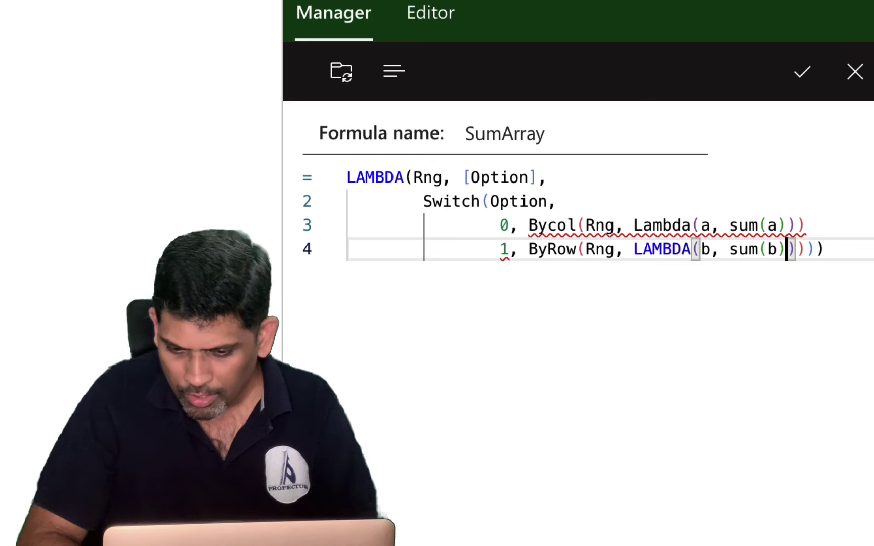
- Put the closing parentheses of Switch and the outer LAMBDA on separate lines, outdenting the last one
{"action": "key", "text": "Right"}
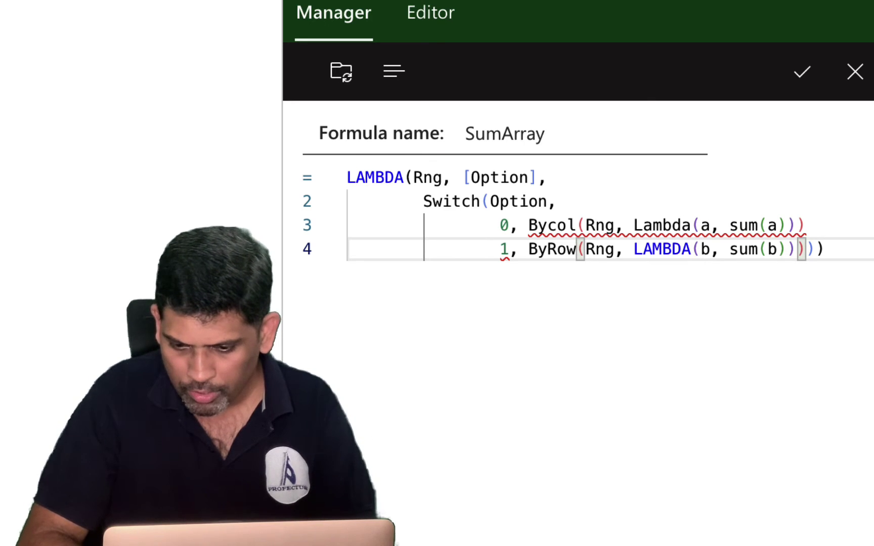
{"action": "key", "text": "Right"}
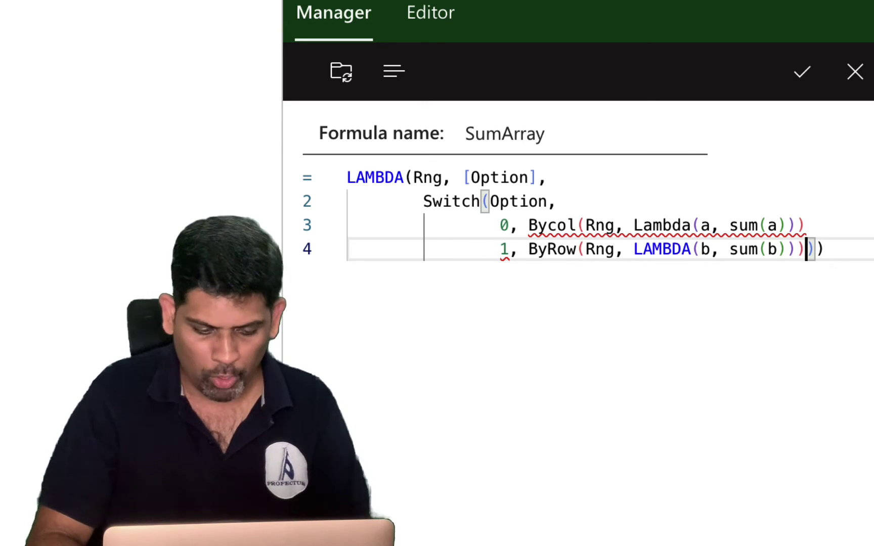
{"action": "key", "text": "Return"}
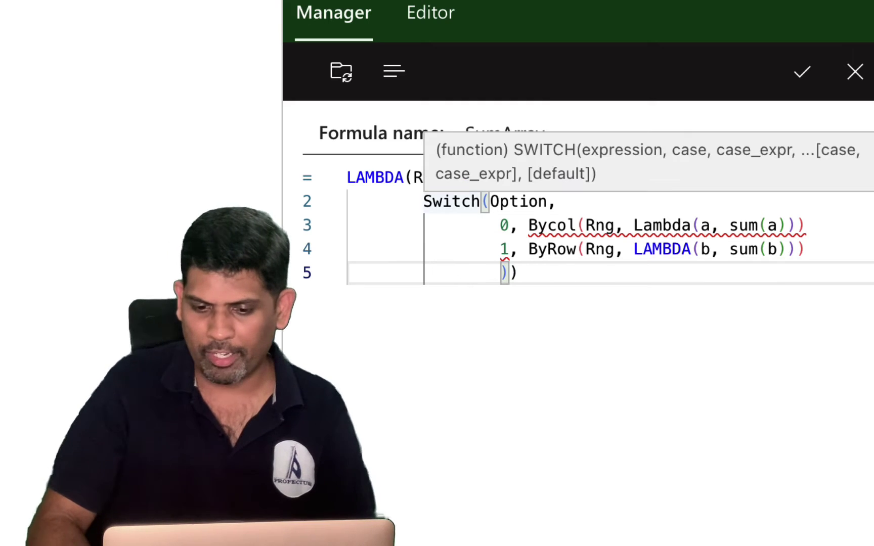
{"action": "key", "text": "Right"}
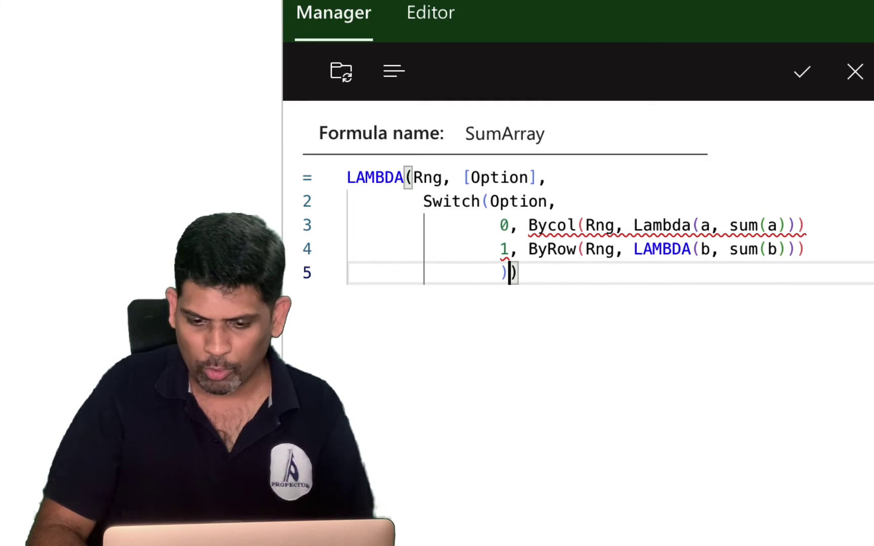
{"action": "key", "text": "Return"}
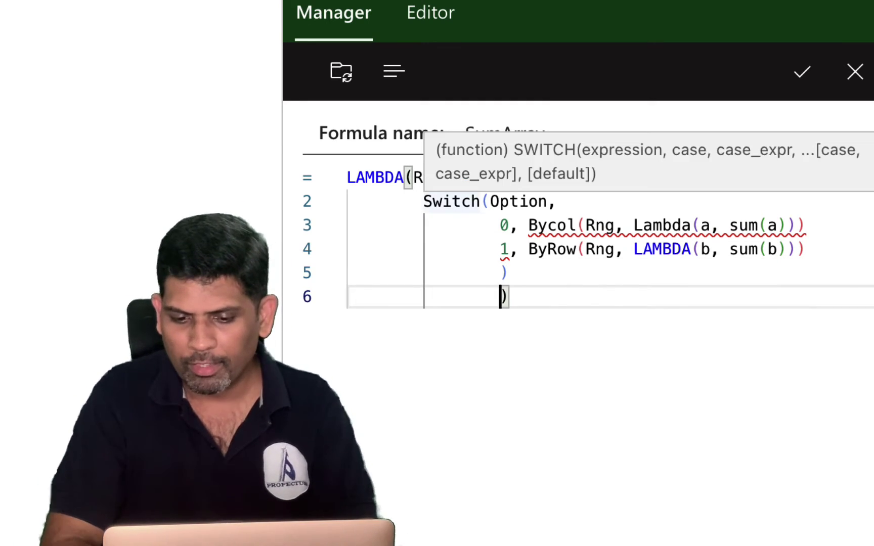
{"action": "key", "text": "shift+Tab"}
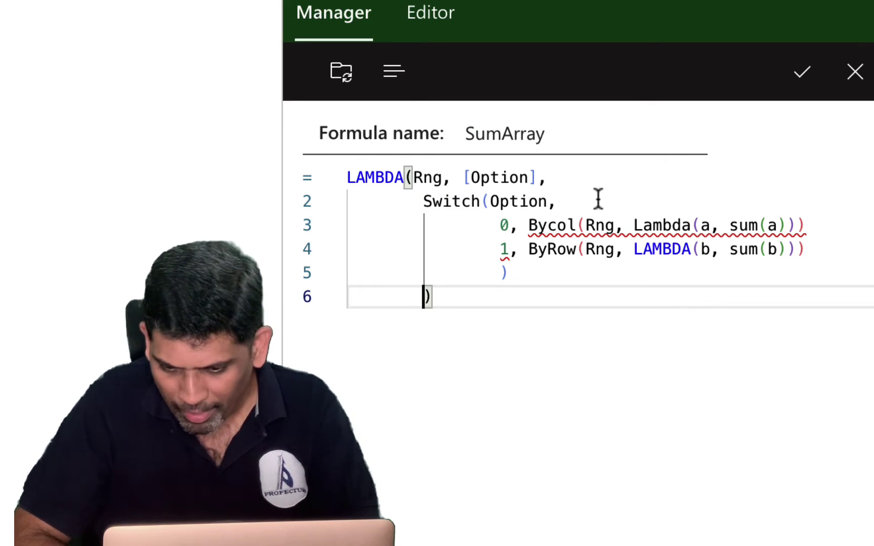
- Insert the missing comma after the Bycol case and save the SumArray formula
{"action": "left_click", "coordinate": [805, 228]}
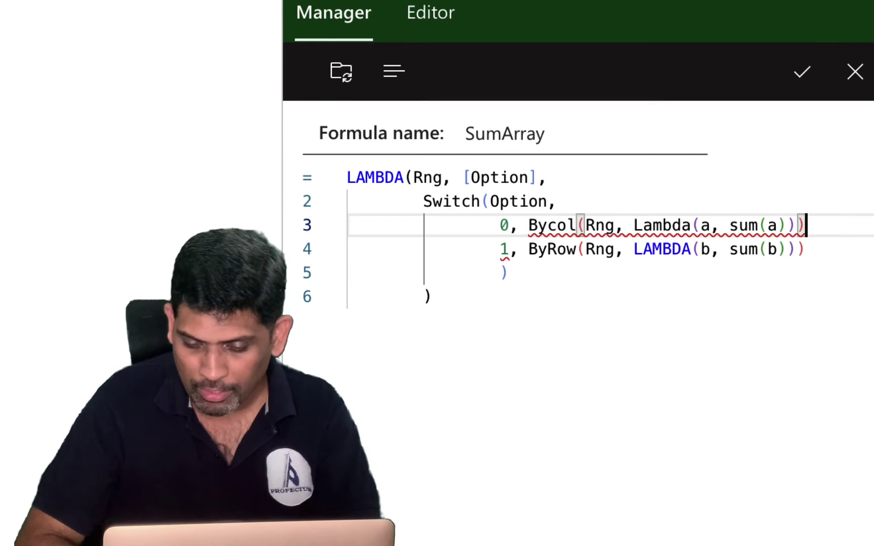
{"action": "type", "text": ","}
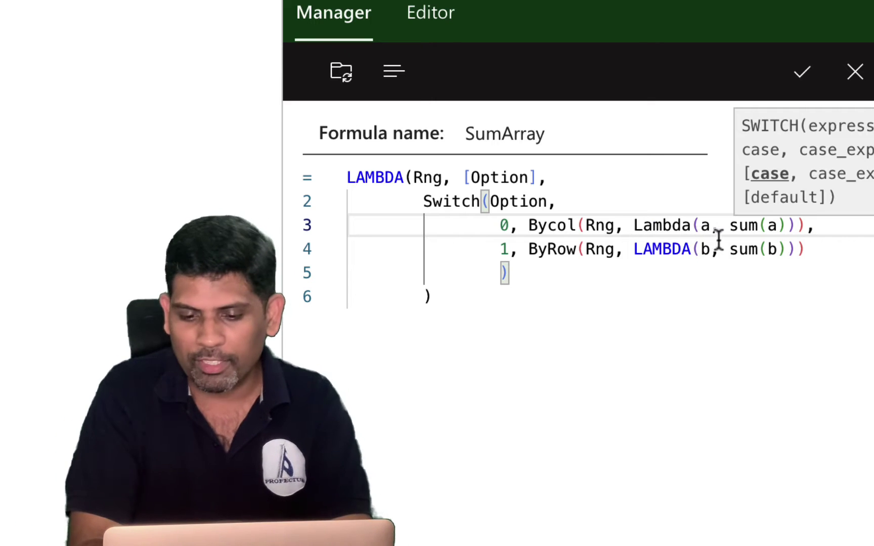
{"action": "left_click", "coordinate": [454, 289]}
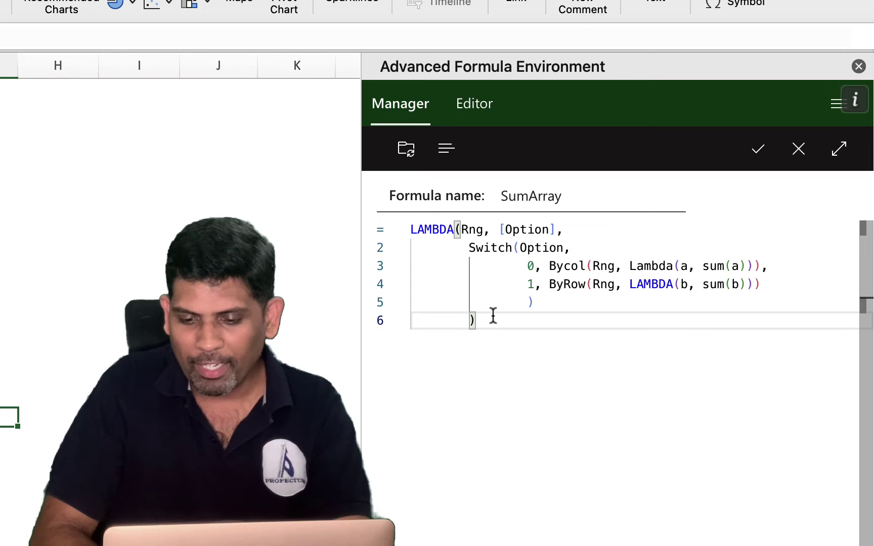
{"action": "left_click", "coordinate": [757, 148]}
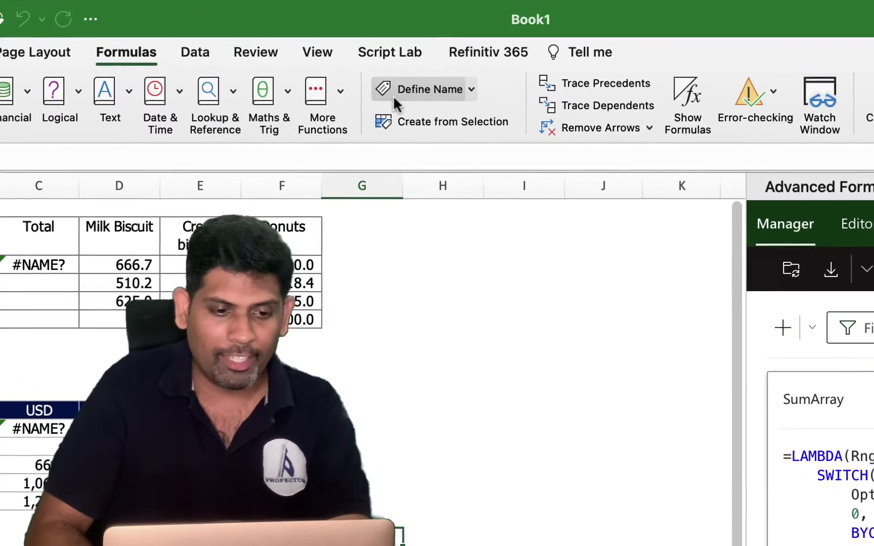
- Check the workbook's defined names and sync the saved SumArray function with Excel's name manager
{"action": "left_click", "coordinate": [397, 93]}
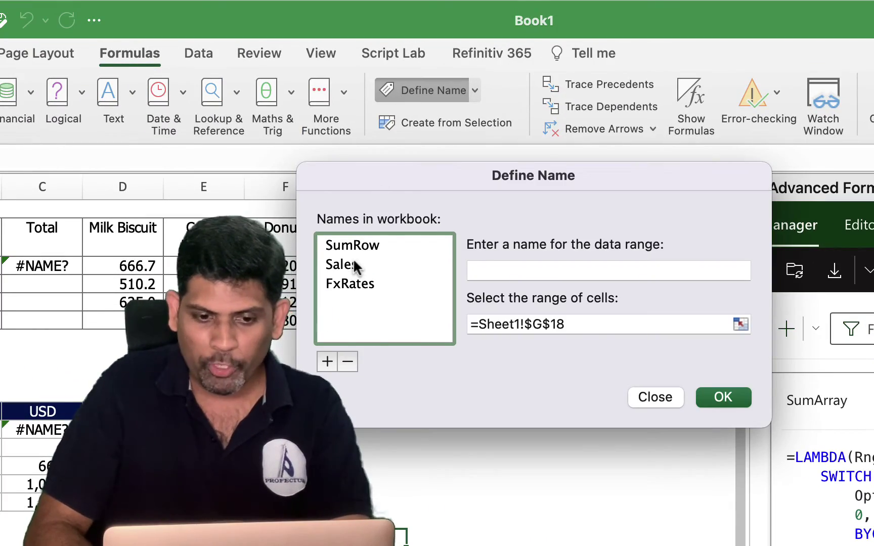
{"action": "left_click", "coordinate": [654, 397]}
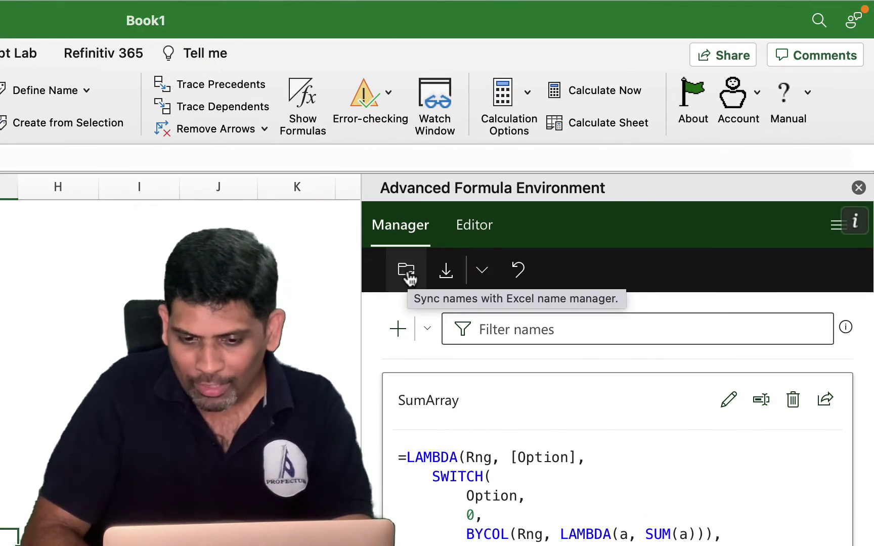
{"action": "left_click", "coordinate": [407, 273]}
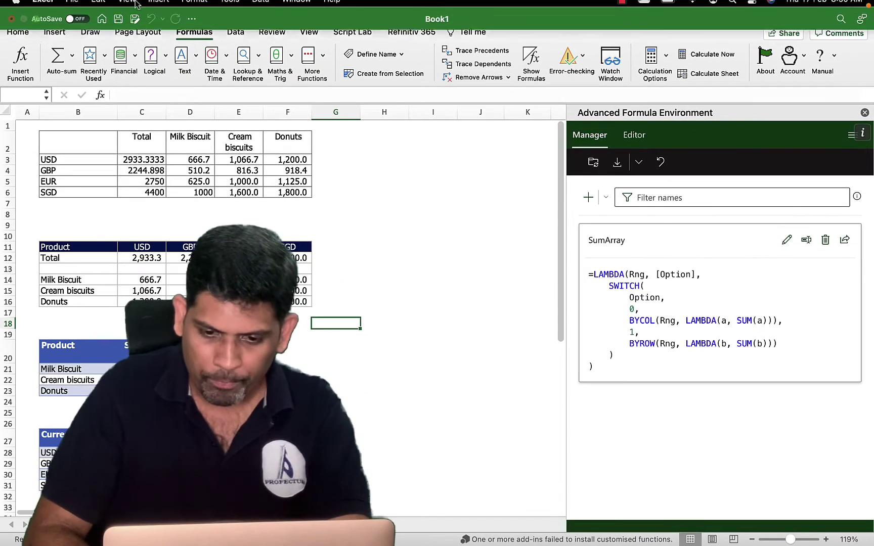
- Examine the full LAMBDA definition stored under the name SumArray in the workbook's defined names
{"action": "left_click", "coordinate": [377, 54]}
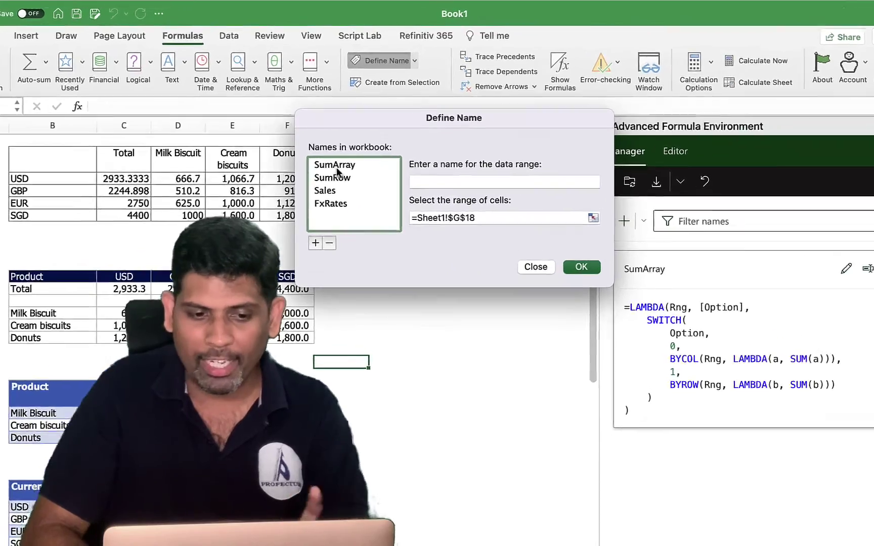
{"action": "left_click", "coordinate": [337, 167]}
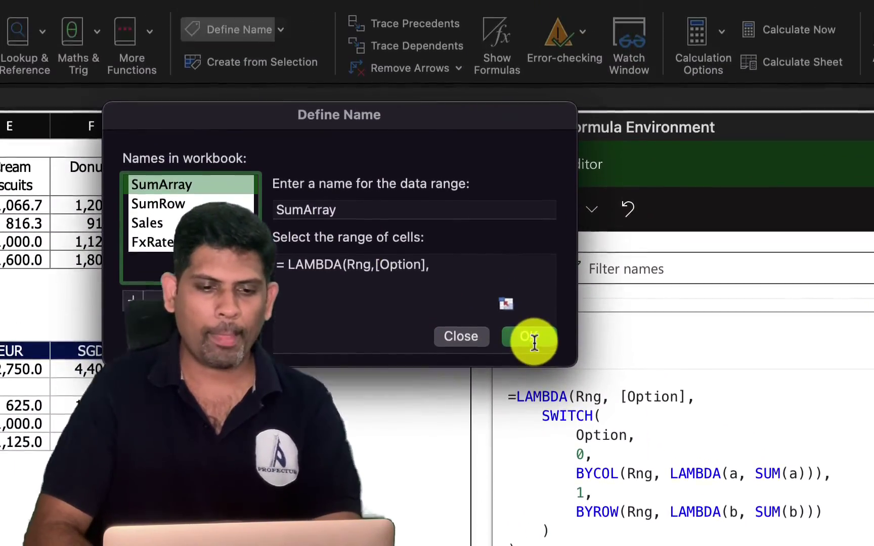
{"action": "left_click", "coordinate": [555, 353]}
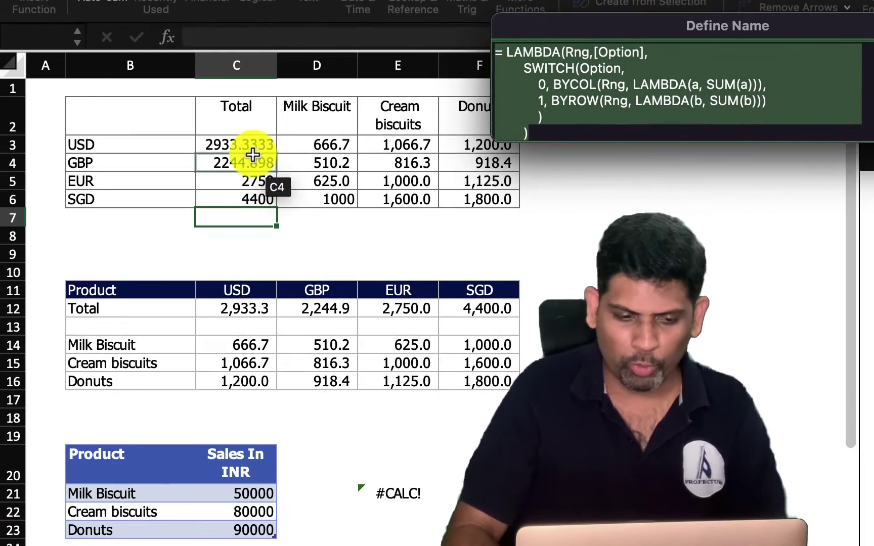
{"action": "left_click", "coordinate": [154, 210]}
{"action": "key", "text": "Escape"}
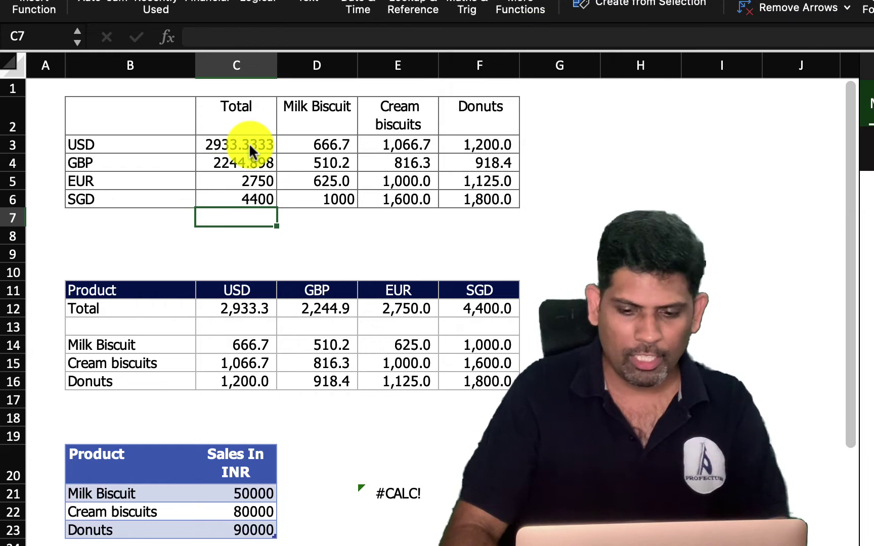
- Replace the formula in C3 with =SumArray(D3#,1) to total each currency by row
{"action": "left_click", "coordinate": [248, 142]}
{"action": "key", "text": "Delete"}
{"action": "type", "text": "=Sum"}
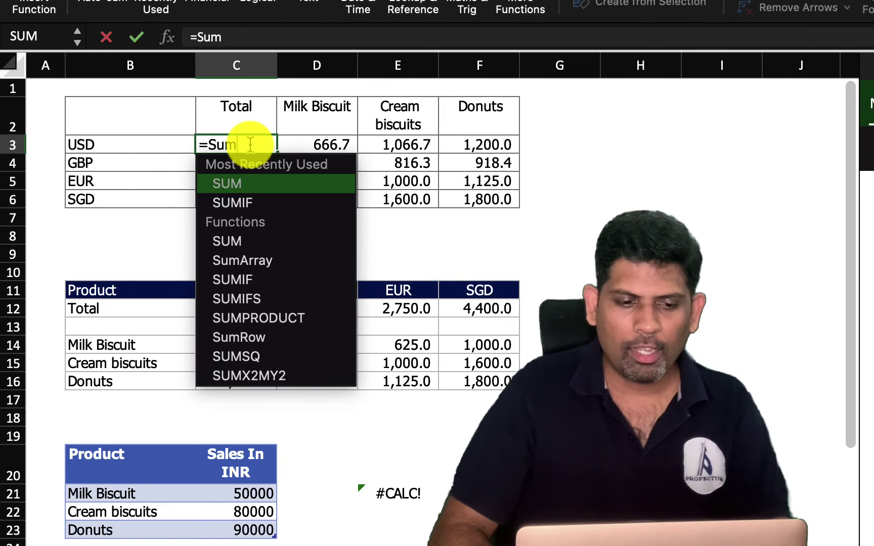
{"action": "type", "text": "Arra"}
{"action": "key", "text": "Tab"}
{"action": "type", "text": "D3#"}
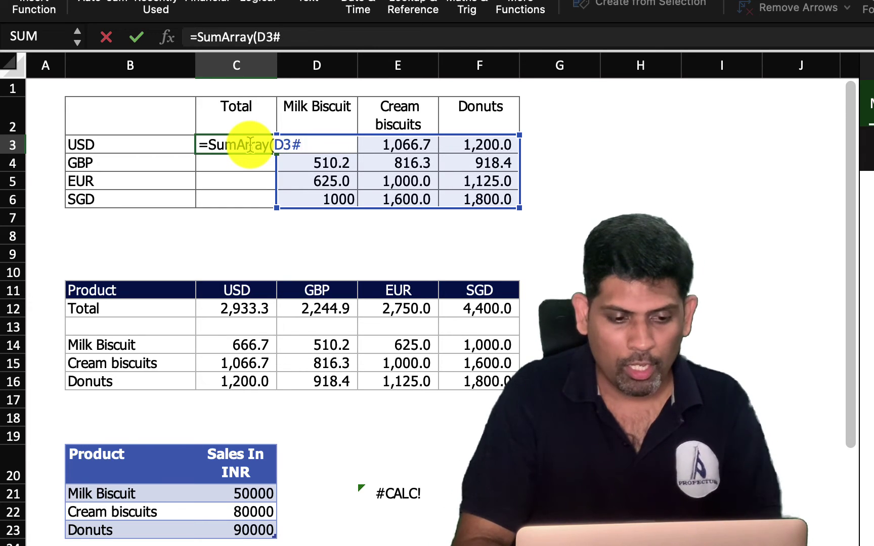
{"action": "type", "text": ",1)"}
{"action": "key", "text": "Return"}
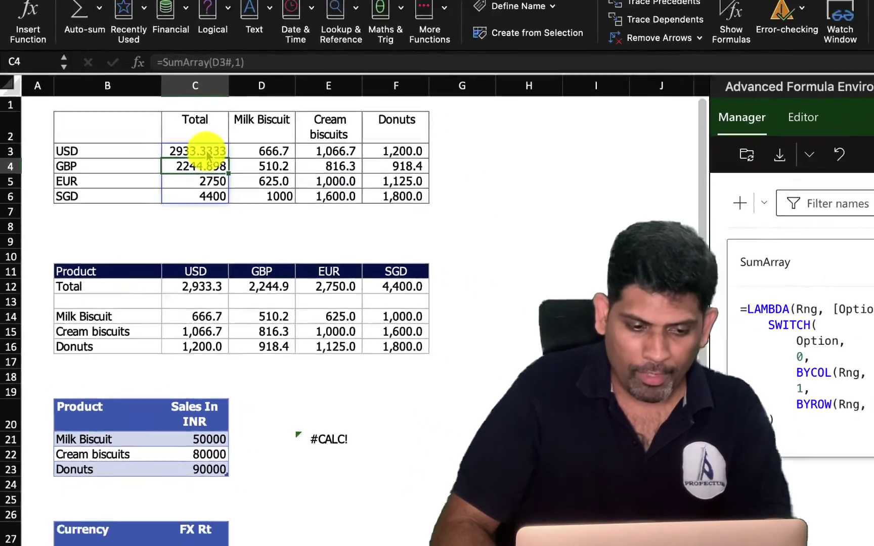
- Replace the BYCOL formula in C12 with =SumArray(C14#,0) to total each currency column
{"action": "key", "text": "Down"}
{"action": "key", "text": "Down"}
{"action": "key", "text": "Down"}
{"action": "key", "text": "Down"}
{"action": "key", "text": "Down"}
{"action": "key", "text": "Down"}
{"action": "key", "text": "Down"}
{"action": "key", "text": "Down"}
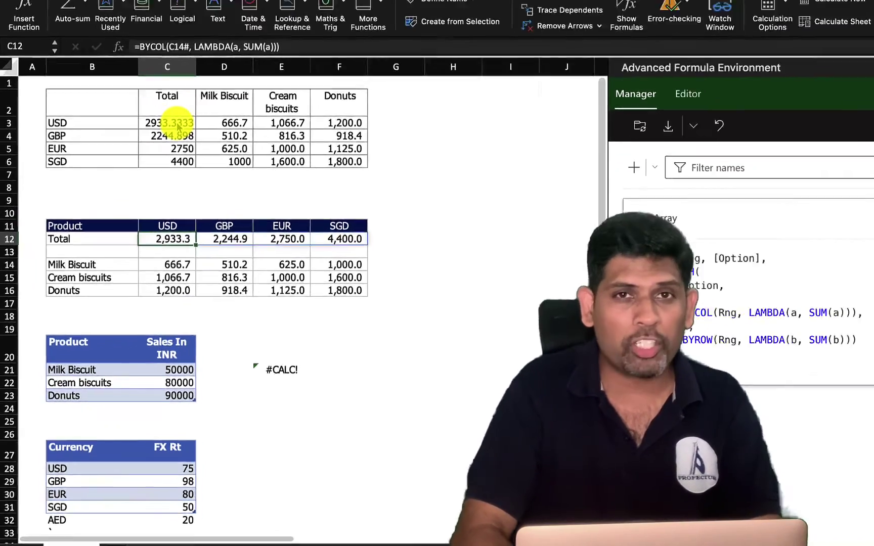
{"action": "key", "text": "Delete"}
{"action": "type", "text": "="}
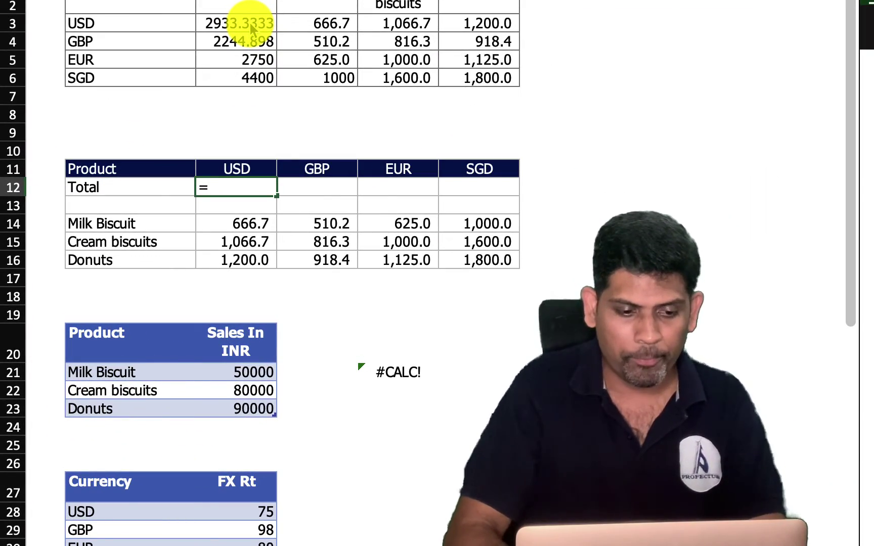
{"action": "type", "text": "suma"}
{"action": "key", "text": "Tab"}
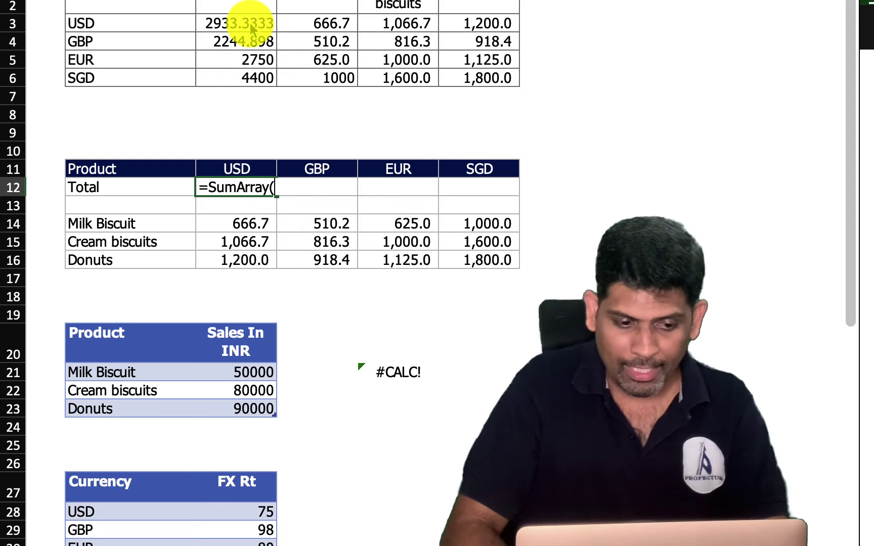
{"action": "key", "text": "Down"}
{"action": "key", "text": "Down"}
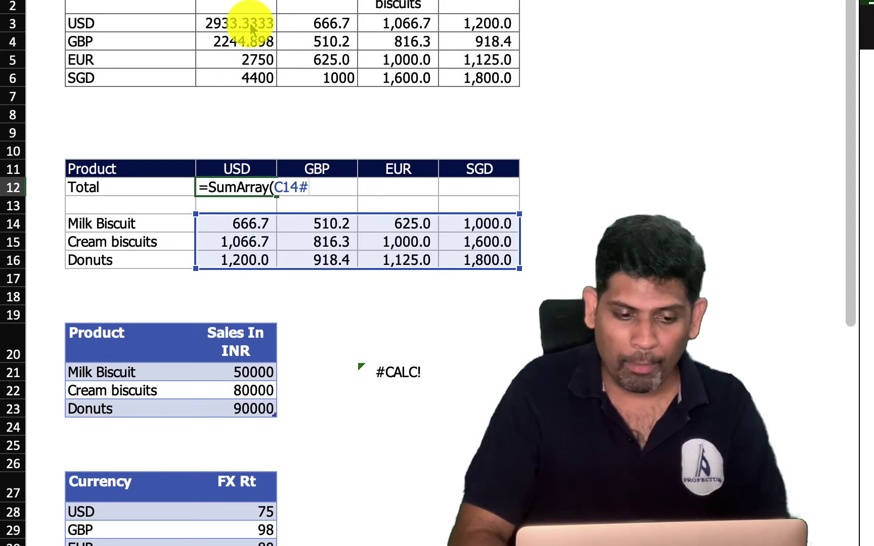
{"action": "type", "text": ",0)"}
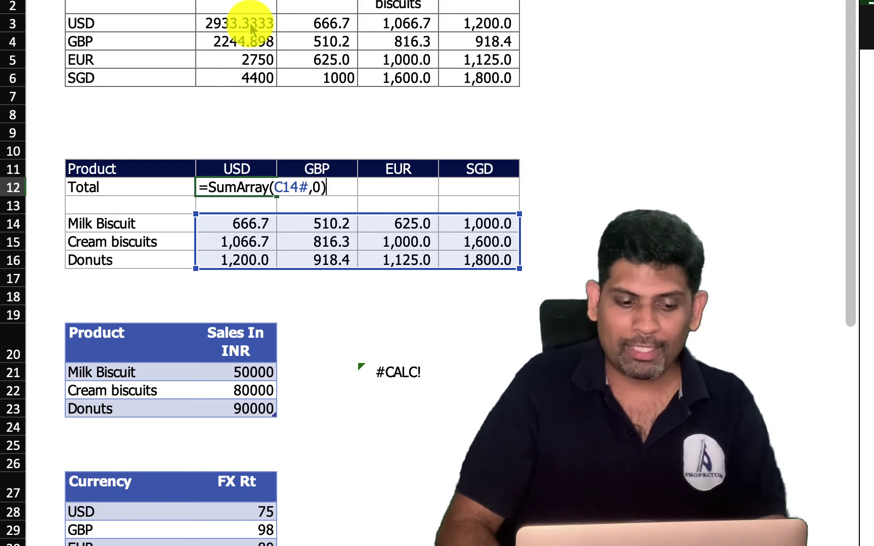
{"action": "key", "text": "Return"}
- Remove the optional argument from the C12 formula, leaving =SumArray(C14#)
{"action": "key", "text": "Up"}
{"action": "key", "text": "F2"}
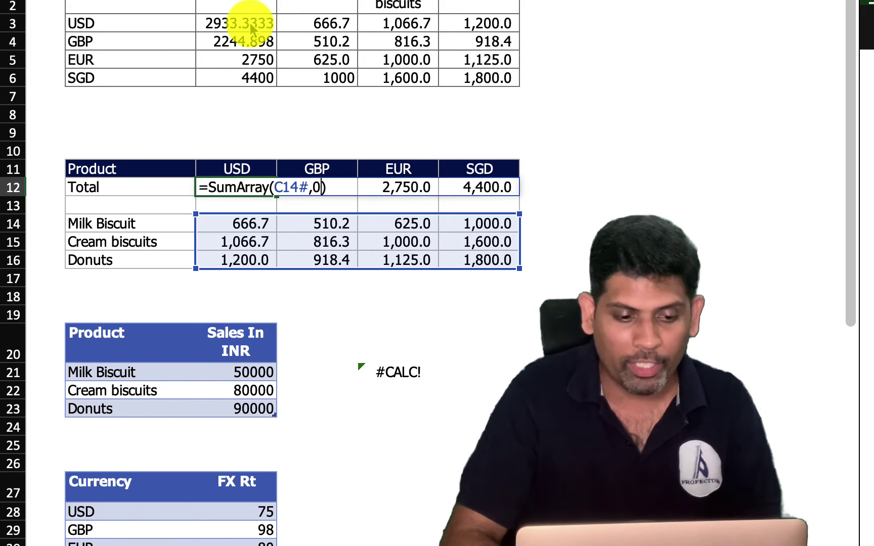
{"action": "key", "text": "BackSpace"}
{"action": "key", "text": "BackSpace"}
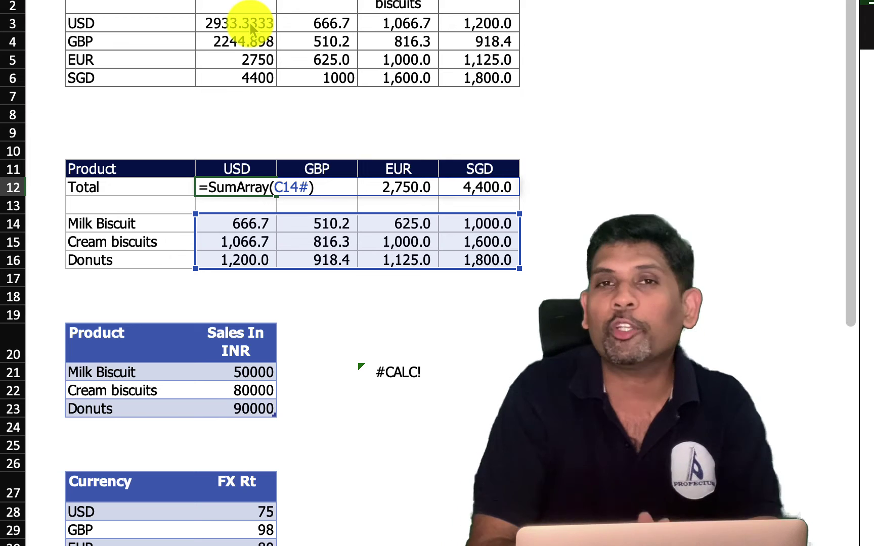
{"action": "key", "text": "Return"}
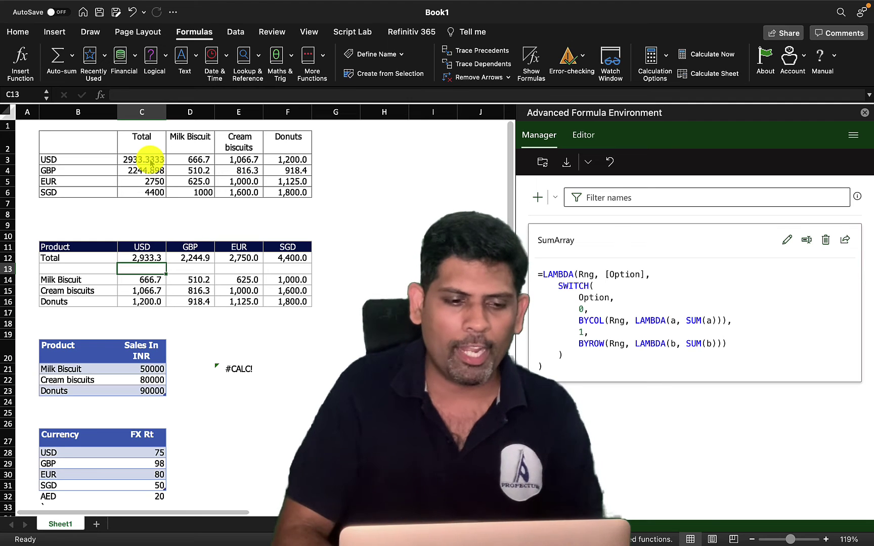
- Select the currency totals in C3:C6
{"action": "left_click_drag", "start_coordinate": [151, 163], "coordinate": [147, 191]}
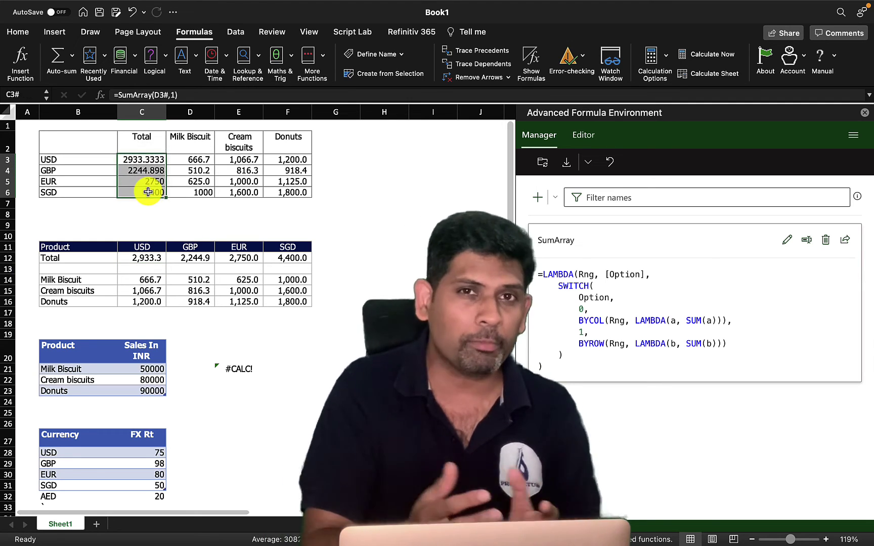